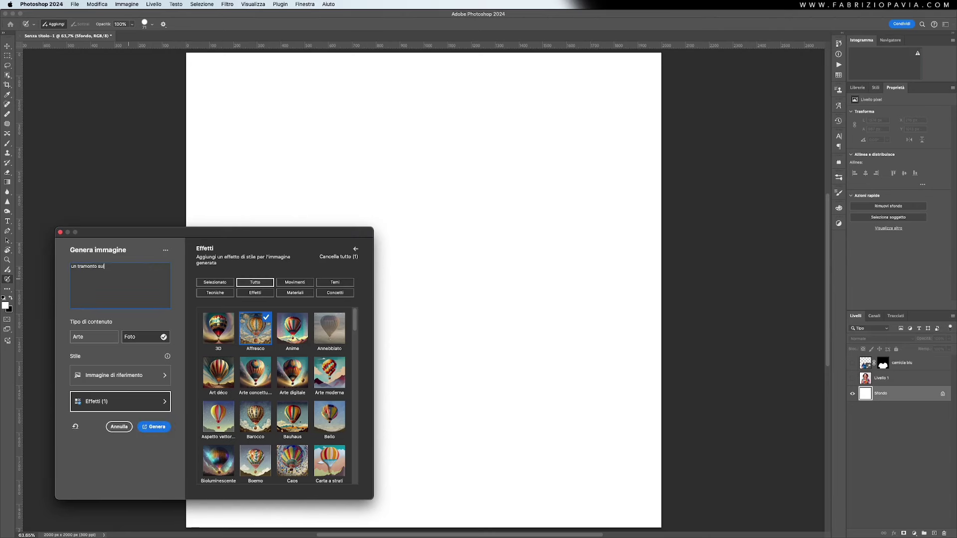
Generate an image from 'un tramonto sulle montagne con un lago' and keep variation 3 of 3.
{"action": "type", "text": "le montagne con un lago"}
{"action": "key", "text": "Return"}
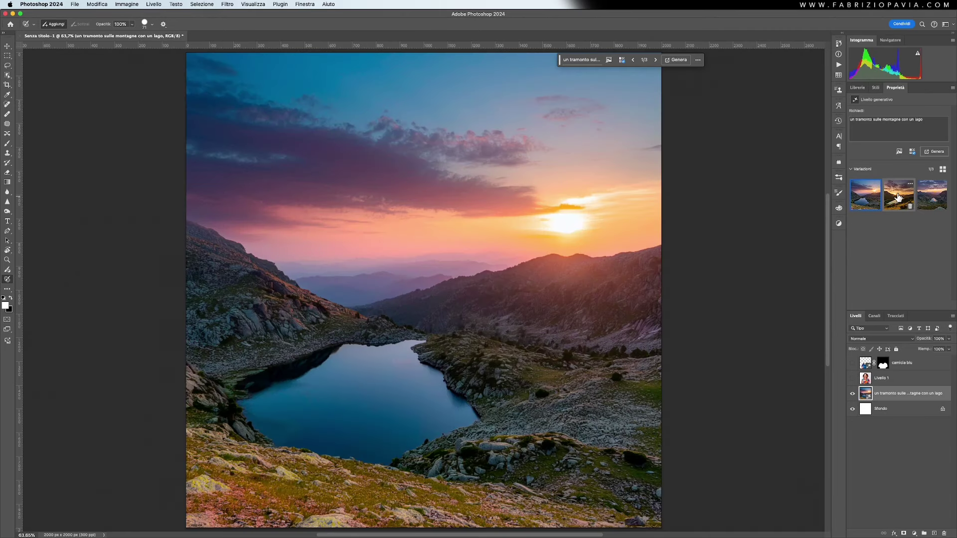
{"action": "left_click", "coordinate": [898, 198]}
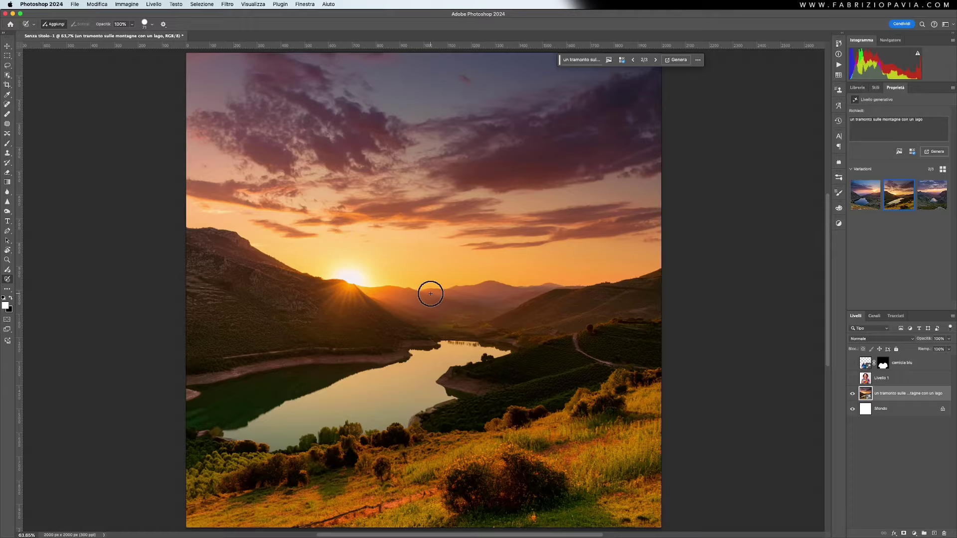
{"action": "left_click", "coordinate": [930, 196]}
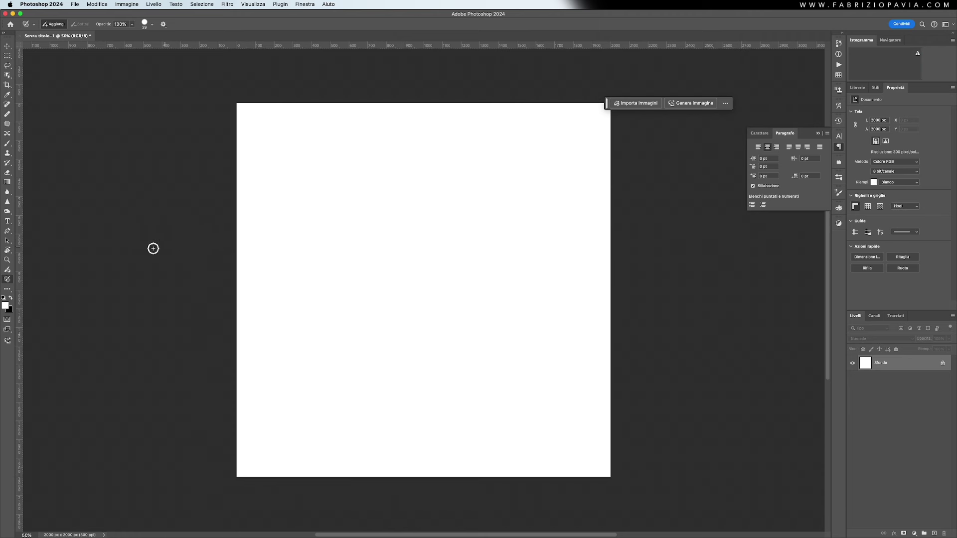
Draw a text box across the upper page with text colour 000000 (black).
{"action": "left_click", "coordinate": [7, 221]}
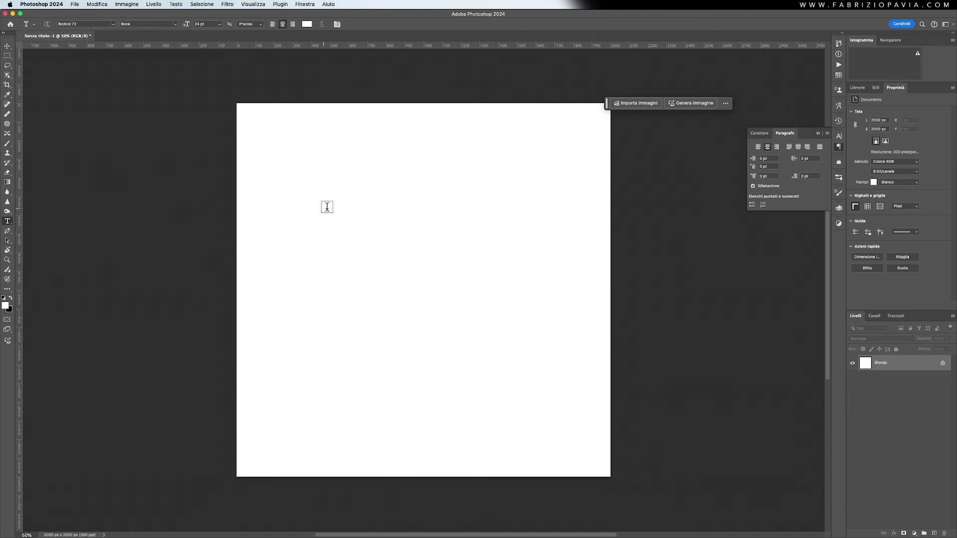
{"action": "left_click_drag", "start_coordinate": [288, 170], "coordinate": [563, 403]}
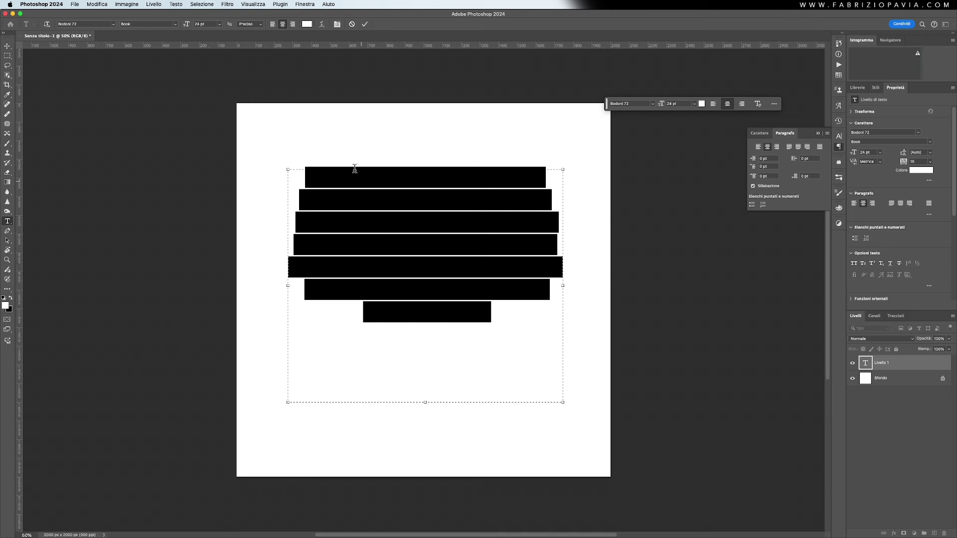
{"action": "left_click", "coordinate": [307, 24]}
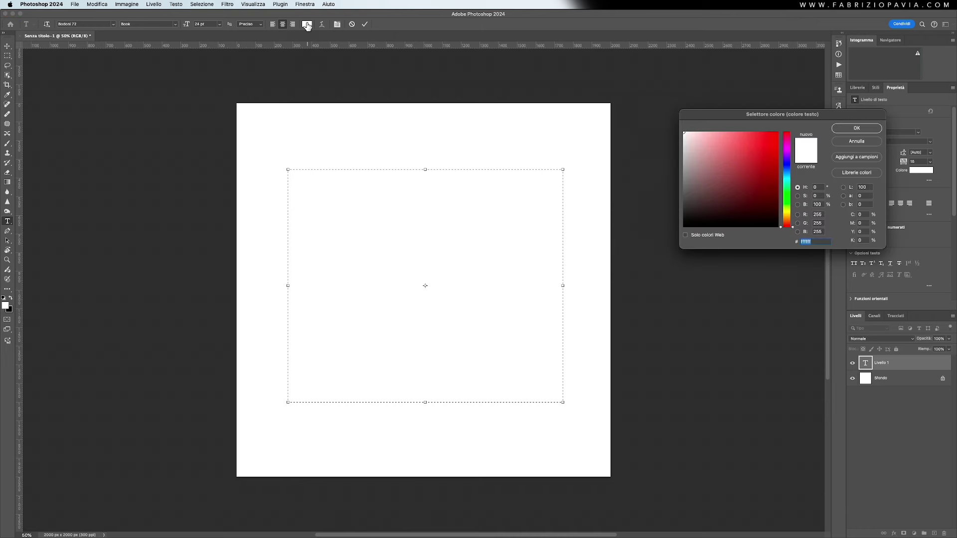
{"action": "type", "text": "000000"}
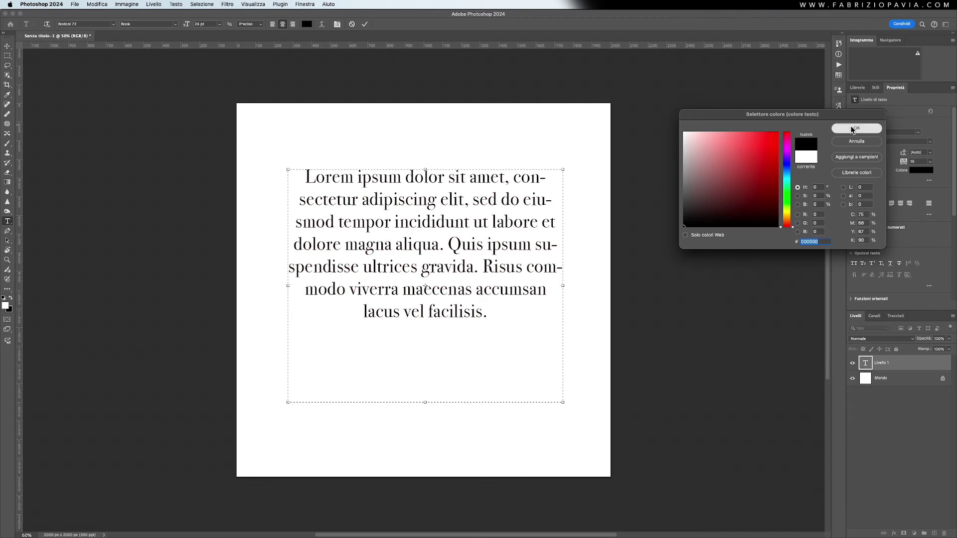
{"action": "left_click", "coordinate": [855, 129]}
Replace the placeholder with three lines 'Photoshop', 'Tutorial', 'Novità' and commit the text.
{"action": "key", "text": "BackSpace"}
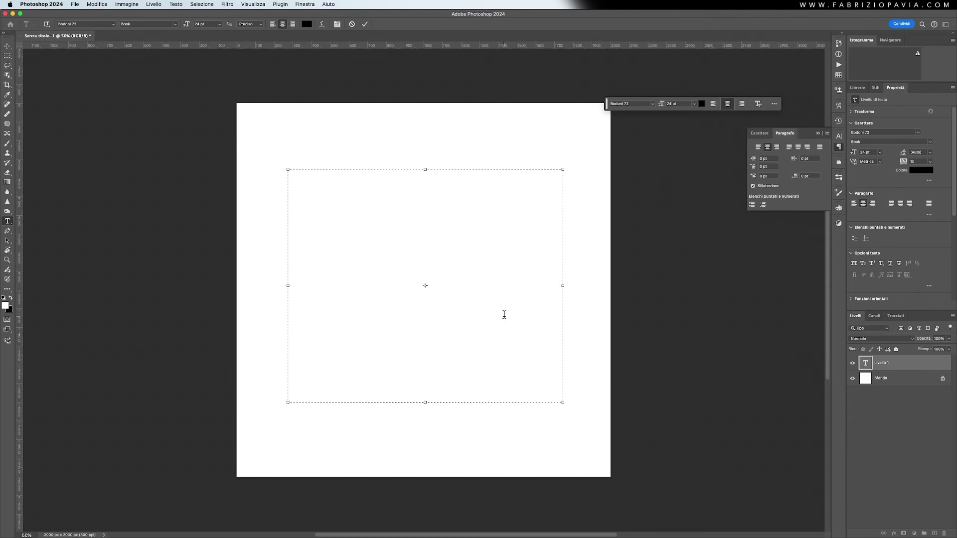
{"action": "type", "text": "Ph"}
{"action": "type", "text": "otoshop"}
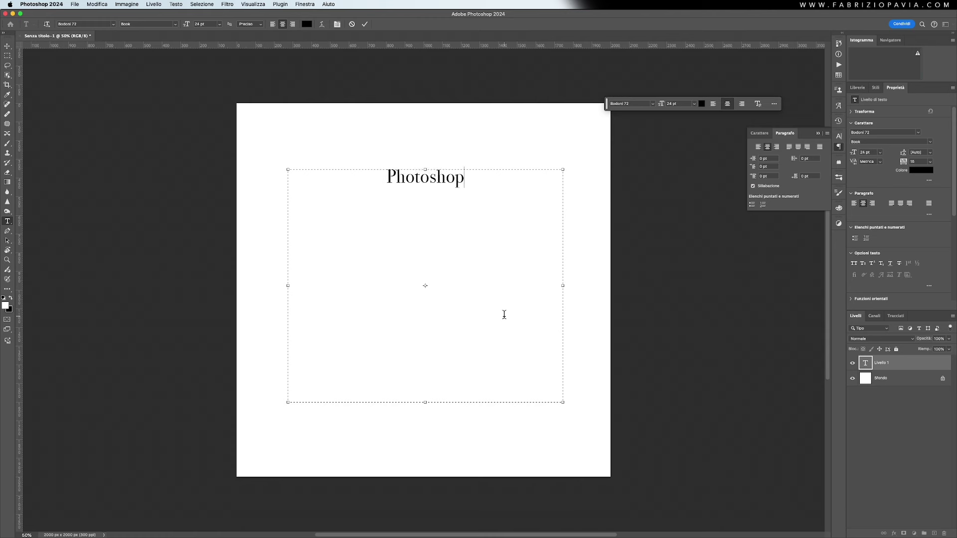
{"action": "key", "text": "Return"}
{"action": "type", "text": "Tutori"}
{"action": "type", "text": "al"}
{"action": "key", "text": "Return"}
{"action": "type", "text": "Novit"}
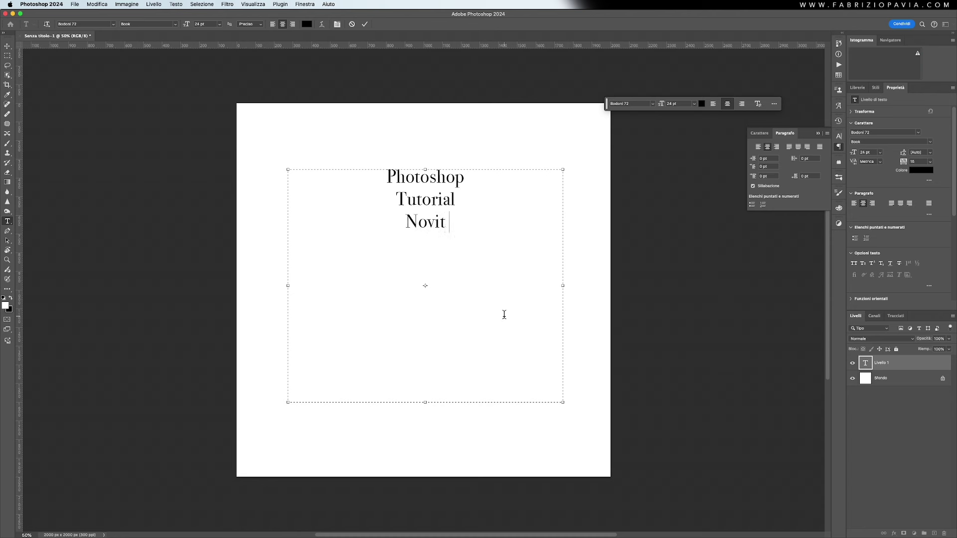
{"action": "type", "text": "à"}
{"action": "left_click_drag", "start_coordinate": [456, 225], "coordinate": [360, 177]}
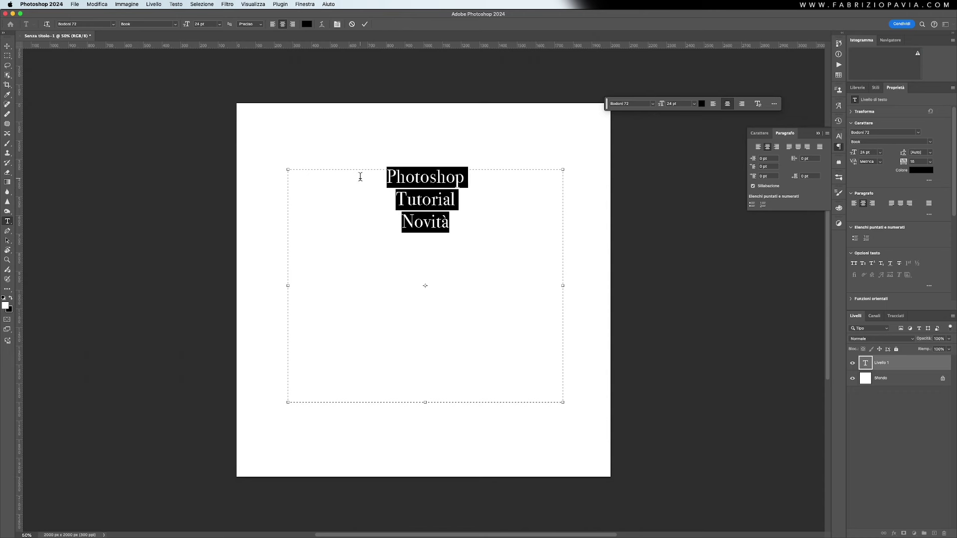
{"action": "key", "text": "Escape"}
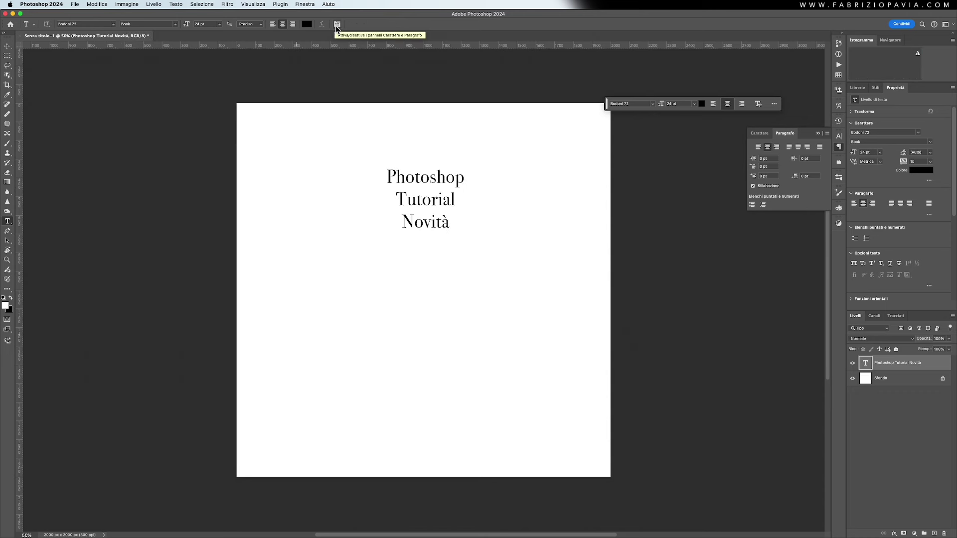
Show the Paragraph settings and select all the text in the text layer.
{"action": "left_click", "coordinate": [337, 24]}
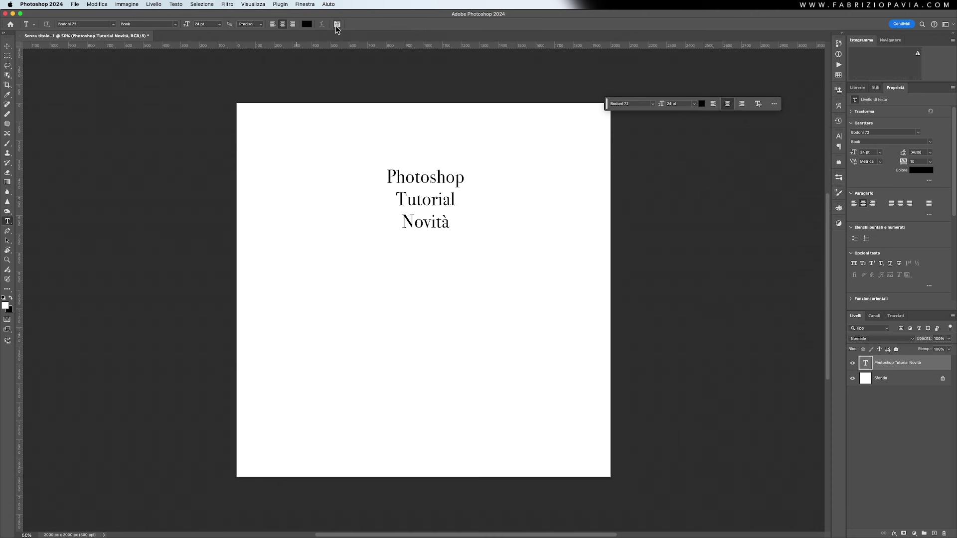
{"action": "left_click", "coordinate": [336, 26]}
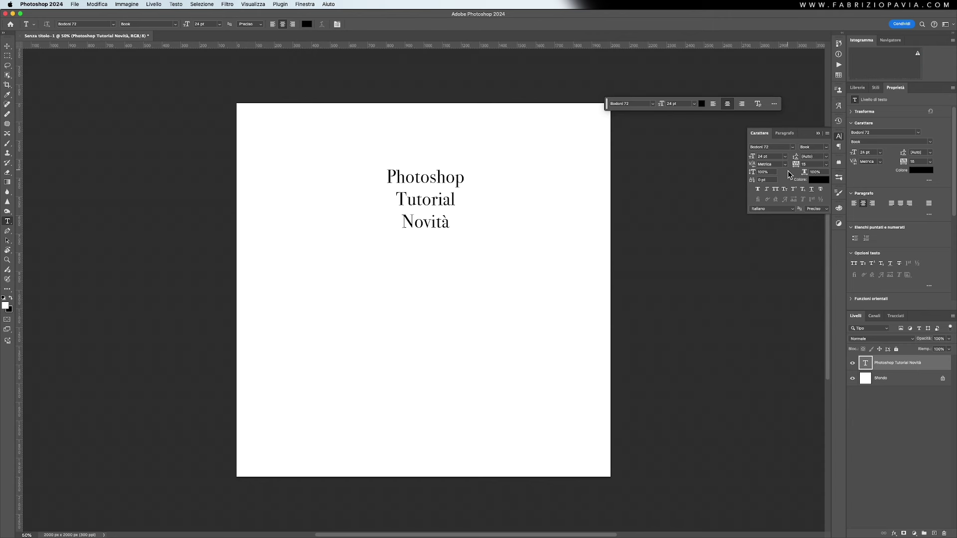
{"action": "left_click", "coordinate": [785, 135]}
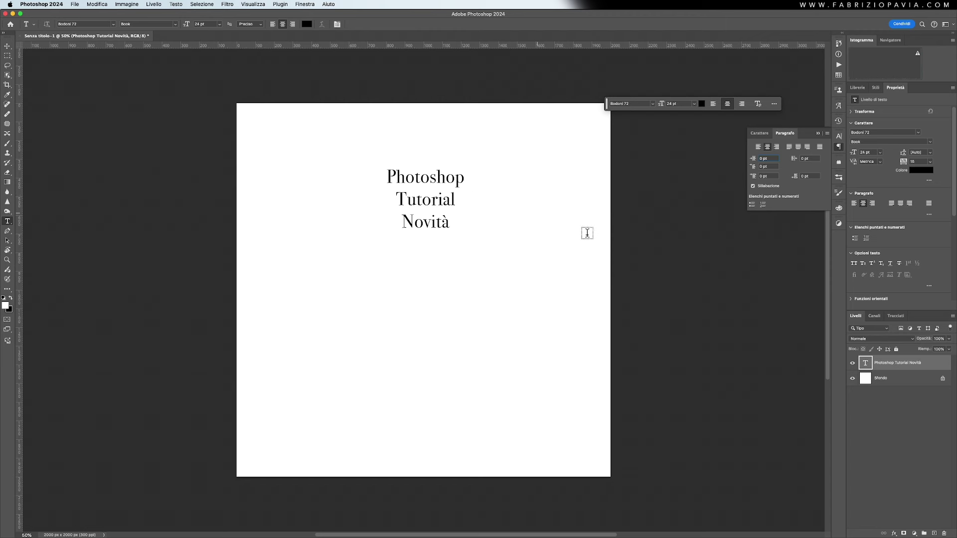
{"action": "double_click", "coordinate": [863, 370]}
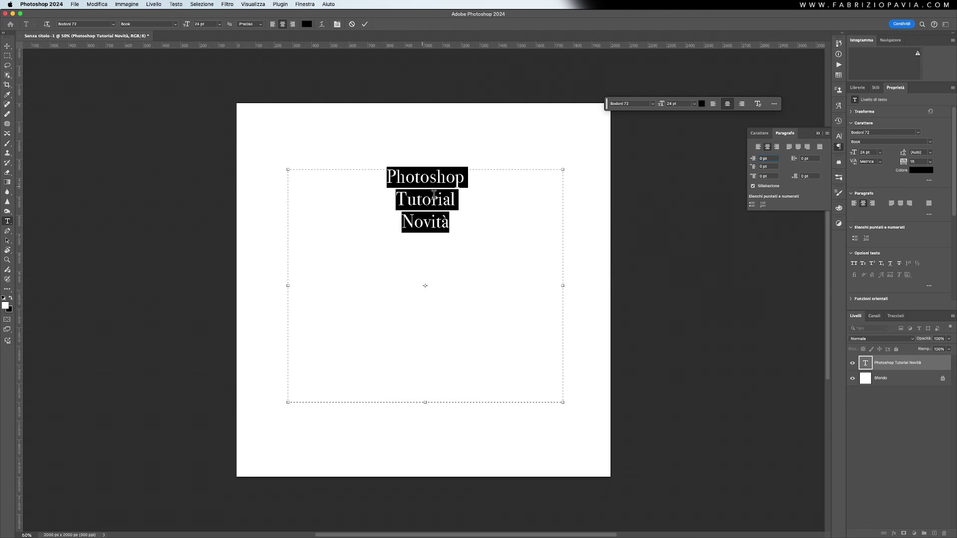
Apply a bulleted list, then a numbered list, then delete the text layer.
{"action": "left_click", "coordinate": [752, 205]}
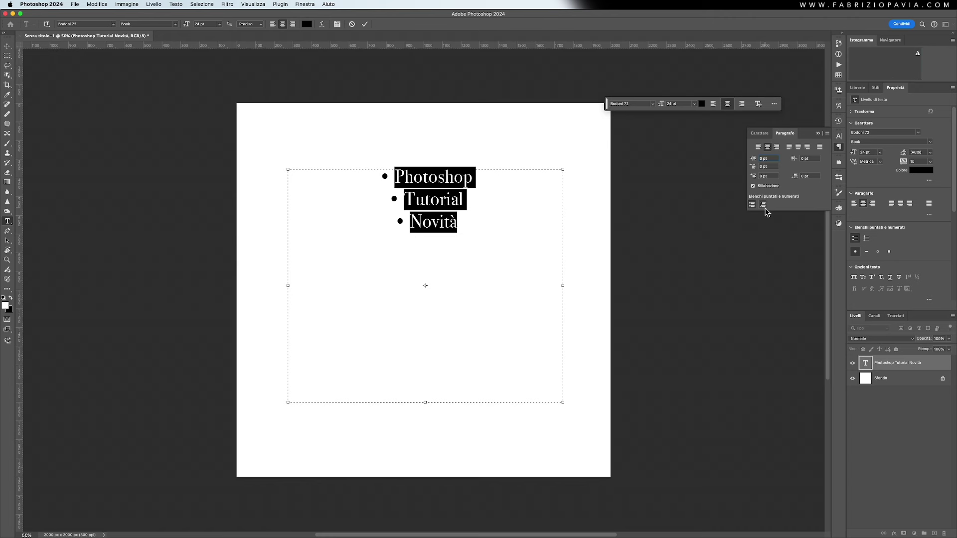
{"action": "left_click", "coordinate": [763, 205]}
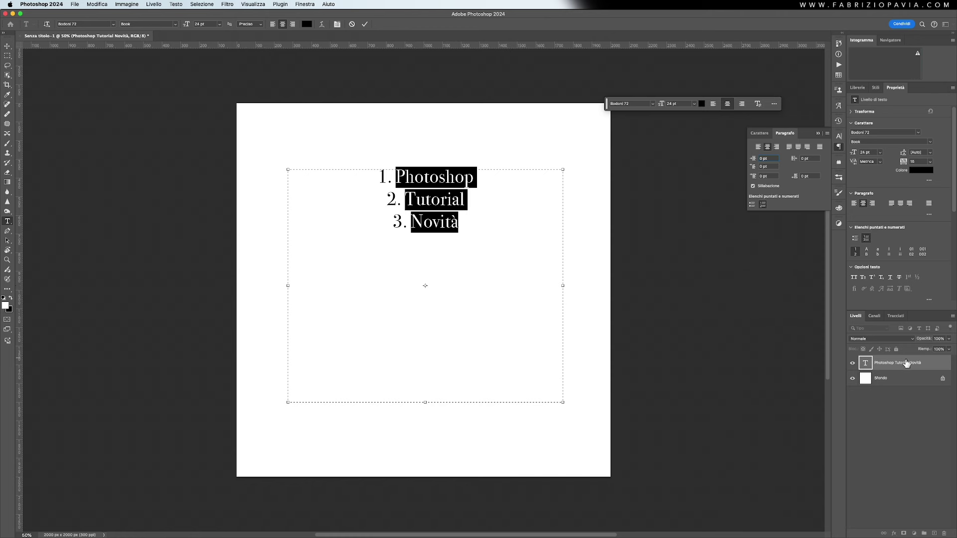
{"action": "left_click_drag", "start_coordinate": [920, 364], "coordinate": [943, 533]}
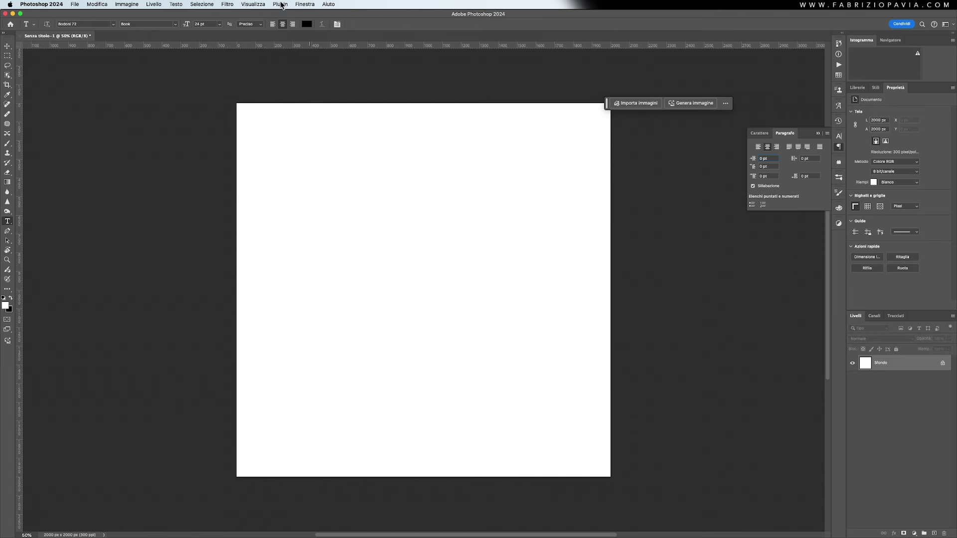
Open the Adjustments panel from the Window menu and expand, then collapse, the single adjustments list.
{"action": "left_click", "coordinate": [263, 4]}
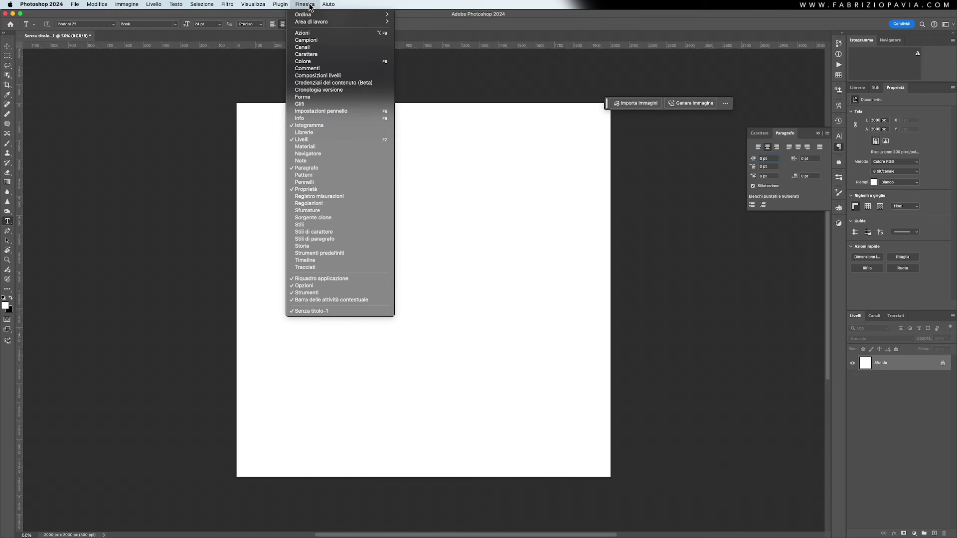
{"action": "left_click", "coordinate": [309, 206]}
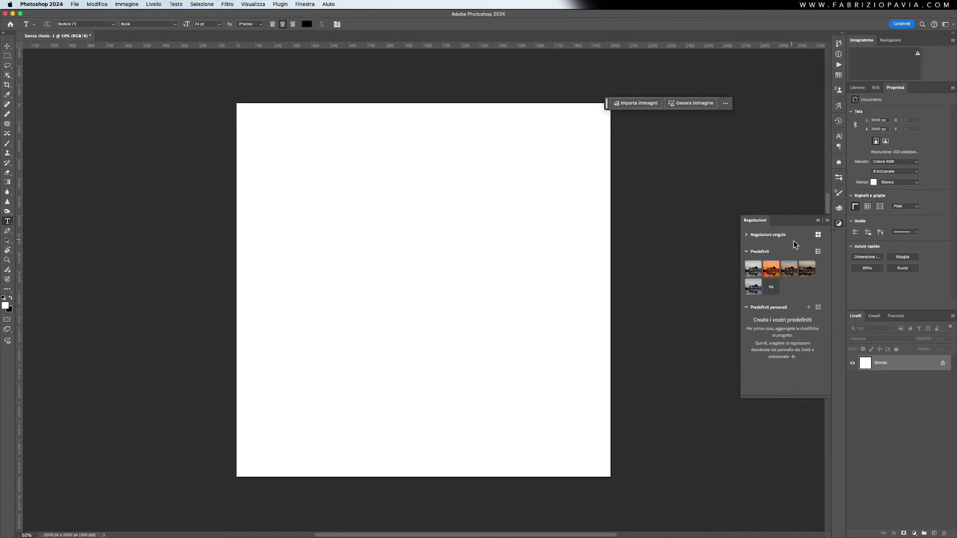
{"action": "left_click", "coordinate": [748, 235]}
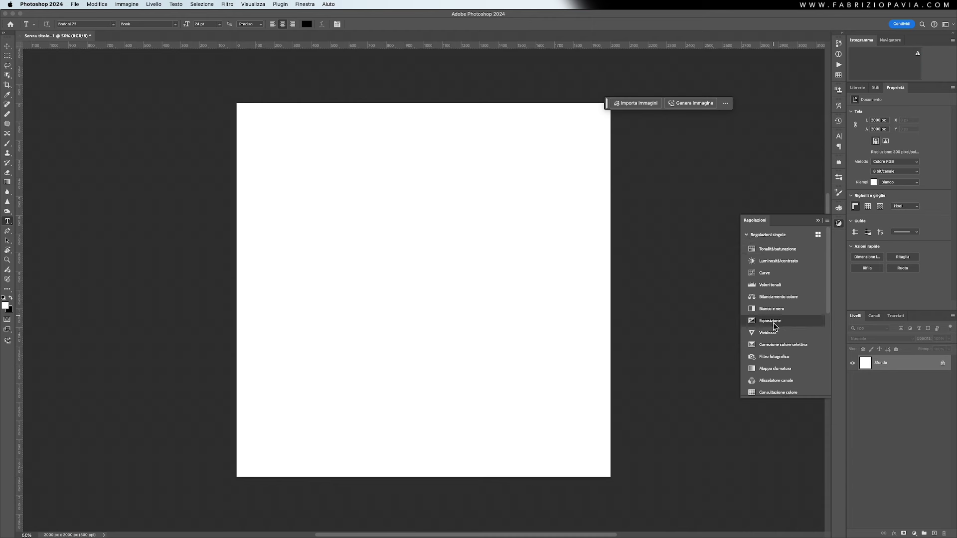
{"action": "left_click", "coordinate": [747, 235]}
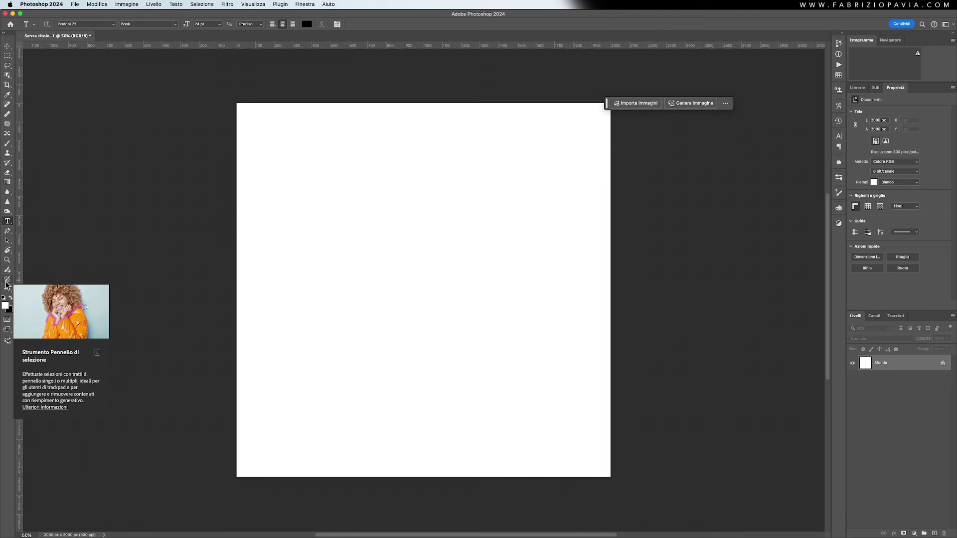
Activate the Selection Brush tool from the toolbar.
{"action": "left_click", "coordinate": [7, 281]}
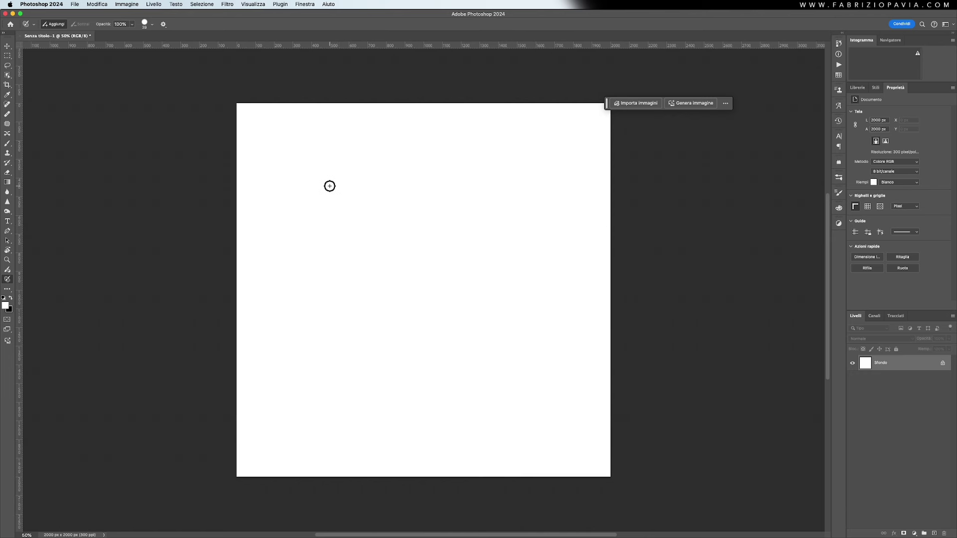
Paint a round selection left of centre, fill it with black, and deselect it.
{"action": "mouse_move", "coordinate": [329, 186]}
{"action": "left_mouse_down"}
{"action": "mouse_move", "coordinate": [306, 201]}
{"action": "mouse_move", "coordinate": [305, 319]}
{"action": "mouse_move", "coordinate": [401, 350]}
{"action": "mouse_move", "coordinate": [460, 272]}
{"action": "mouse_move", "coordinate": [427, 196]}
{"action": "mouse_move", "coordinate": [358, 175]}
{"action": "mouse_move", "coordinate": [330, 181]}
{"action": "mouse_move", "coordinate": [353, 189]}
{"action": "left_mouse_up"}
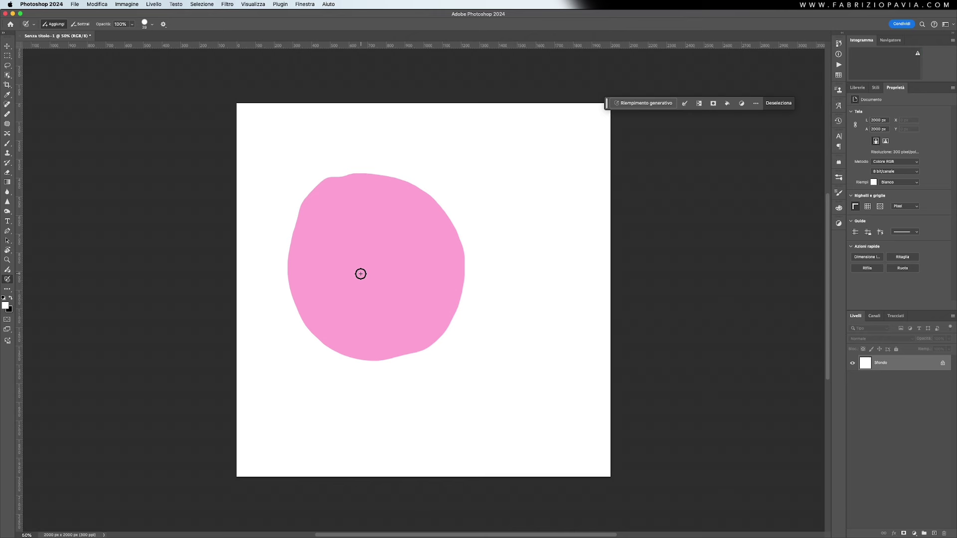
{"action": "key", "text": "super+BackSpace"}
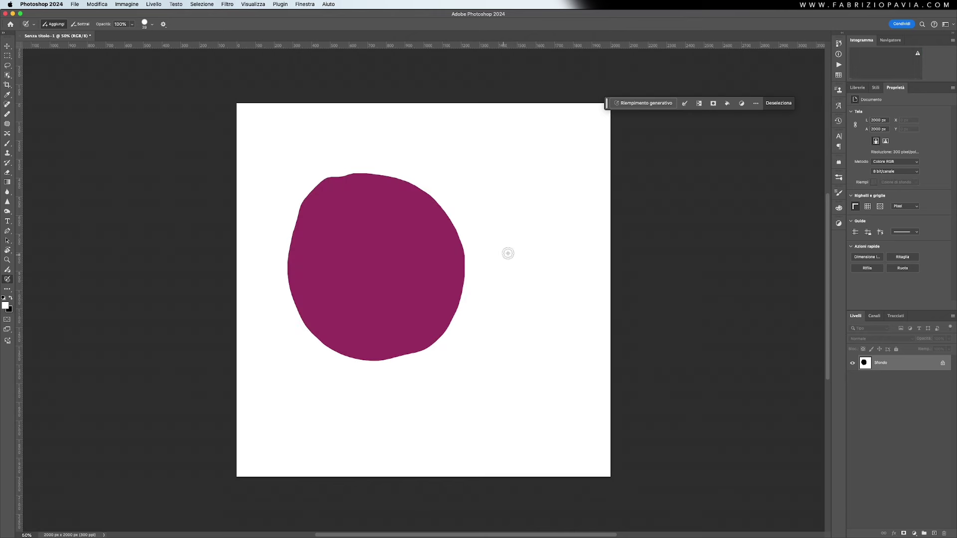
{"action": "key", "text": "v"}
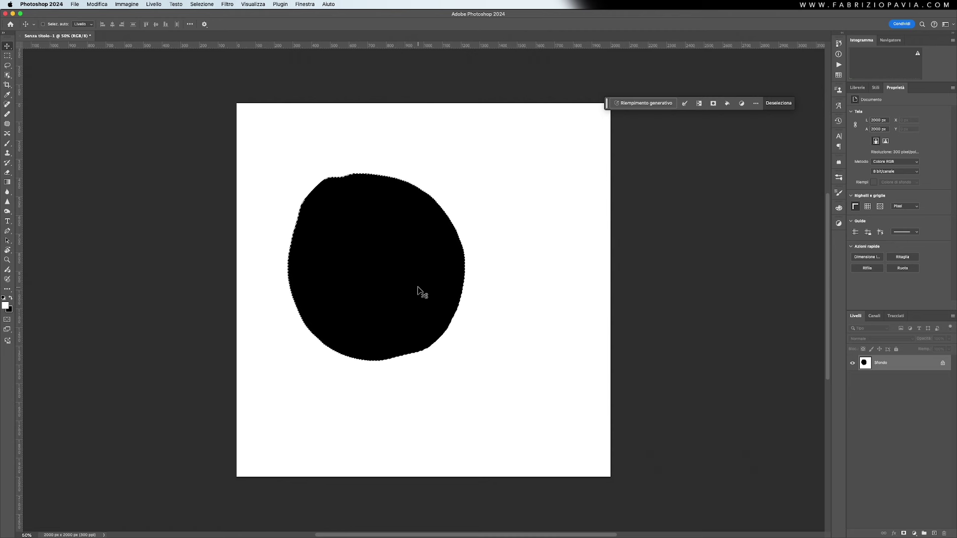
{"action": "key", "text": "super+d"}
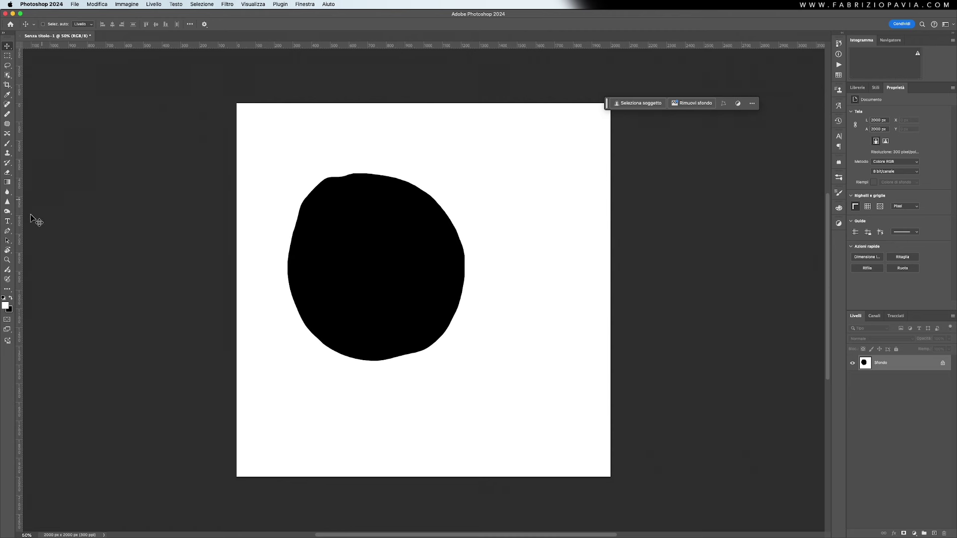
{"action": "left_click", "coordinate": [7, 279]}
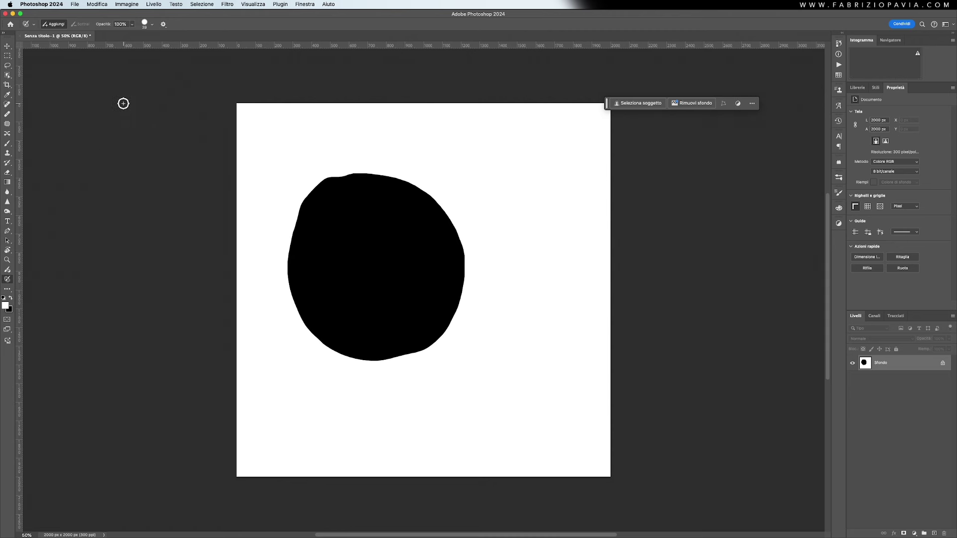
Set the Selection Brush to 30 opacity and enlarge it to 267 px.
{"action": "left_click", "coordinate": [112, 23]}
{"action": "type", "text": "30"}
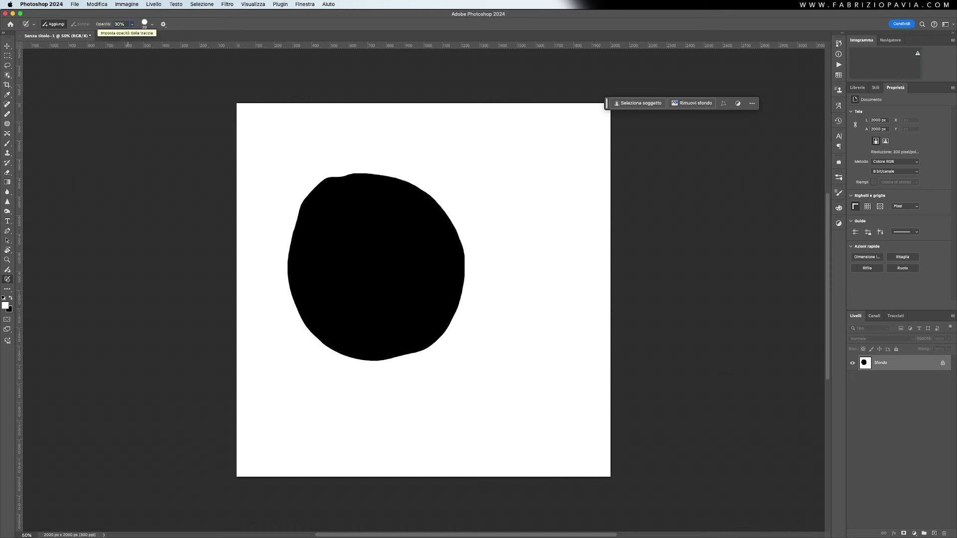
{"action": "left_click_drag", "start_coordinate": [339, 217], "coordinate": [372, 219]}
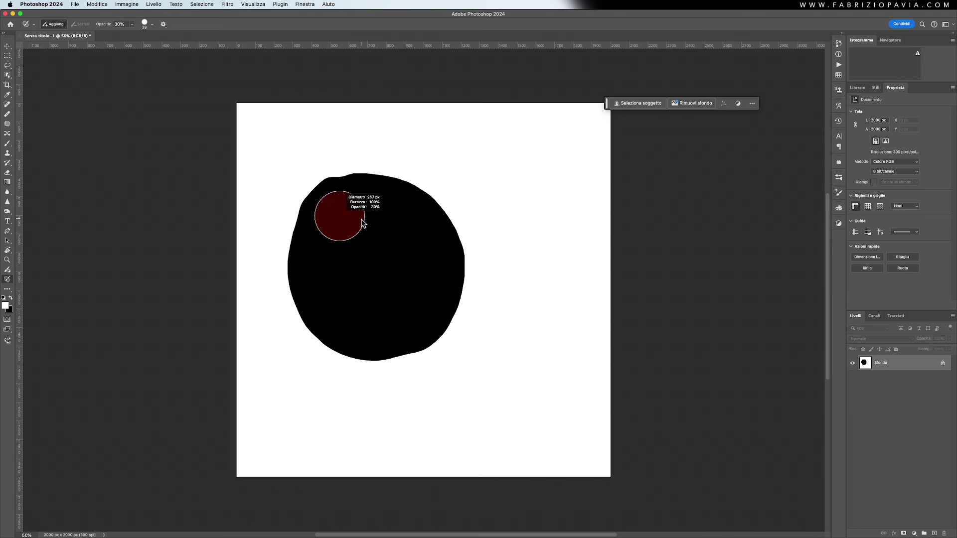
Paint two overlapping blobs to the right of the black circle, then deselect.
{"action": "left_click_drag", "start_coordinate": [514, 185], "coordinate": [506, 188]}
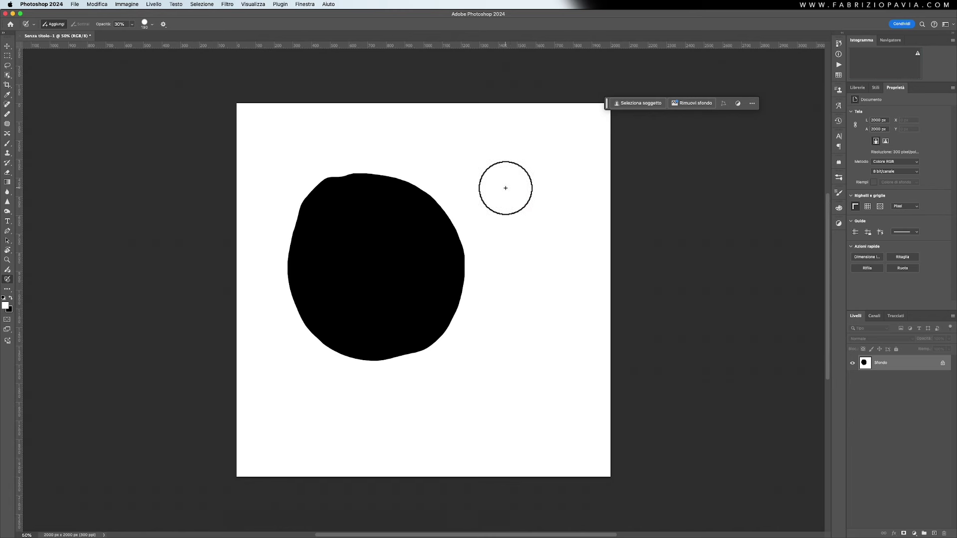
{"action": "mouse_move", "coordinate": [499, 150]}
{"action": "left_mouse_down"}
{"action": "mouse_move", "coordinate": [536, 173]}
{"action": "mouse_move", "coordinate": [548, 170]}
{"action": "left_mouse_up"}
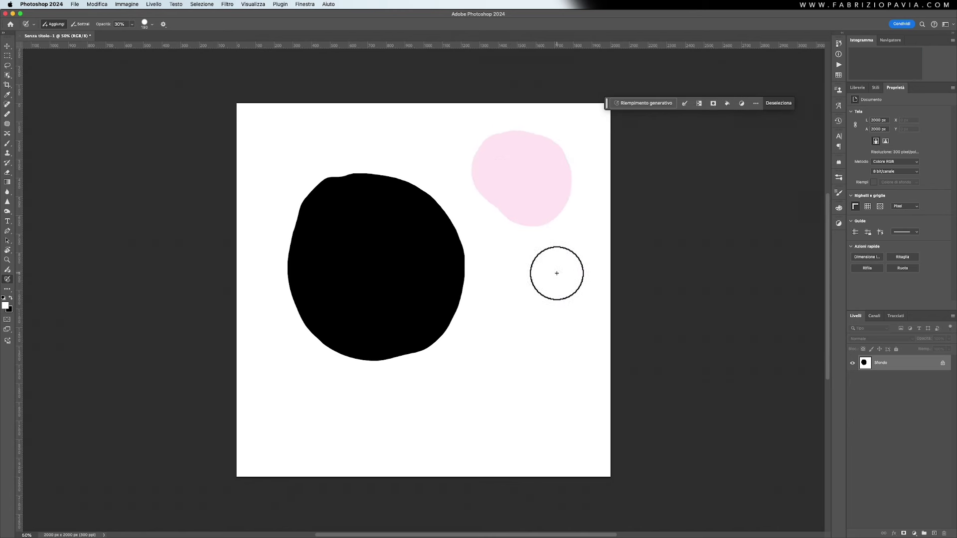
{"action": "left_click_drag", "start_coordinate": [532, 290], "coordinate": [524, 274]}
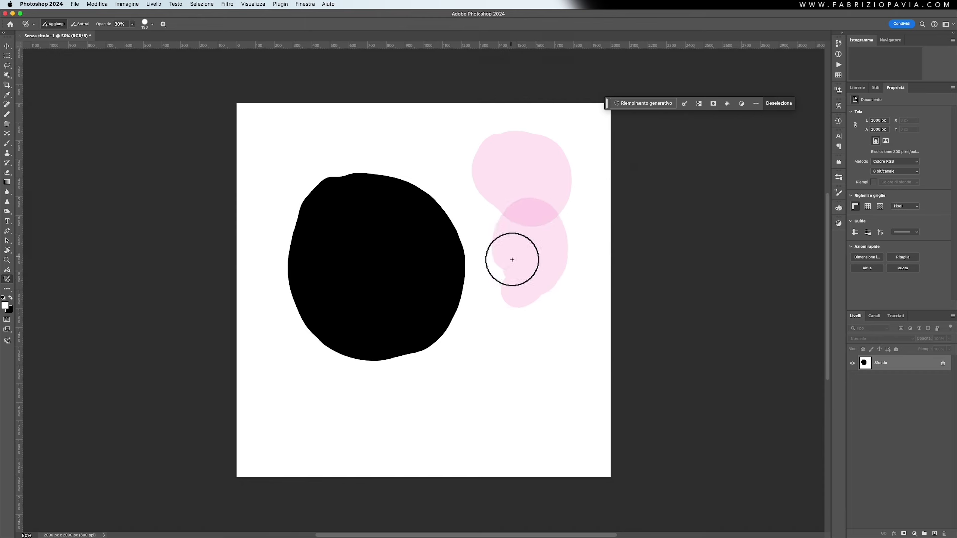
{"action": "left_click_drag", "start_coordinate": [524, 273], "coordinate": [530, 213]}
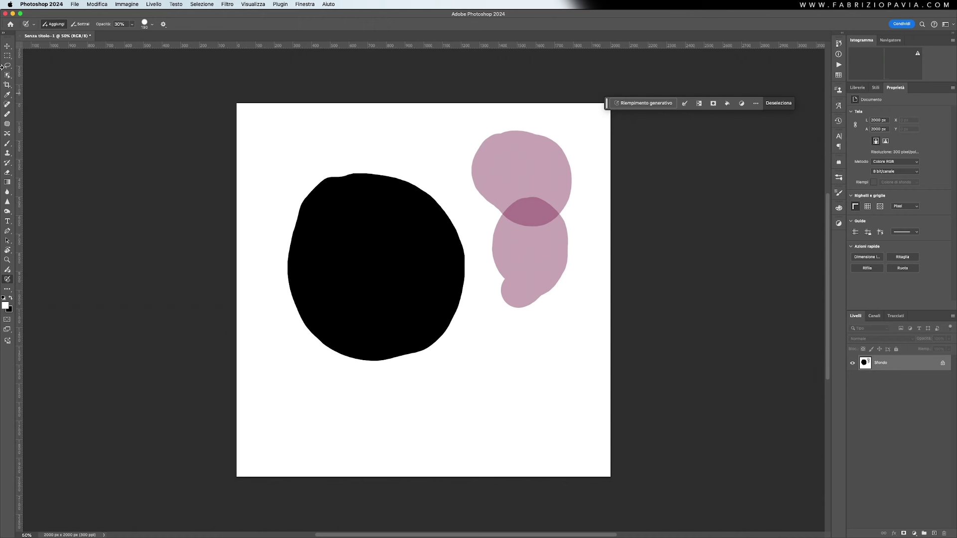
{"action": "left_click", "coordinate": [7, 46]}
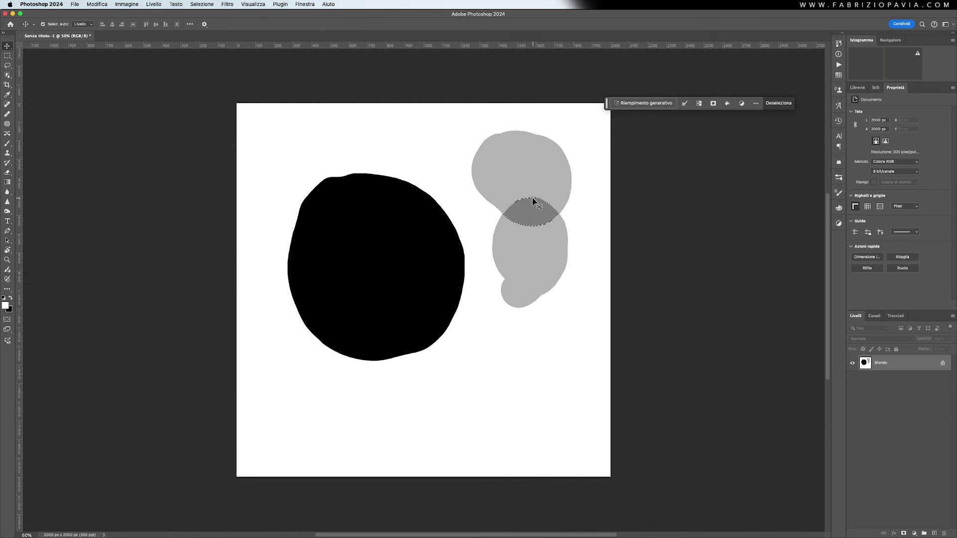
{"action": "key", "text": "ctrl+d"}
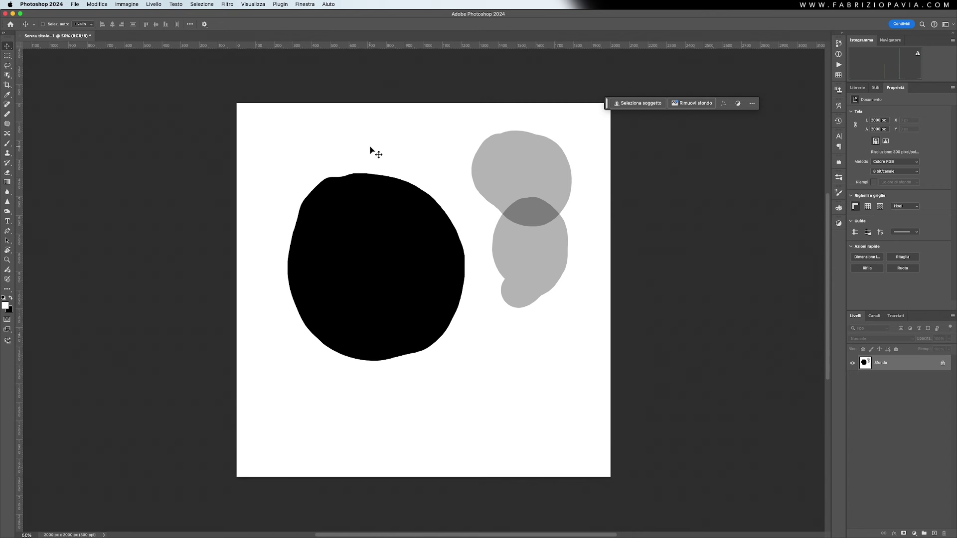
Paste the woman's portrait as a new layer and brush a selection over her.
{"action": "key", "text": "super+v"}
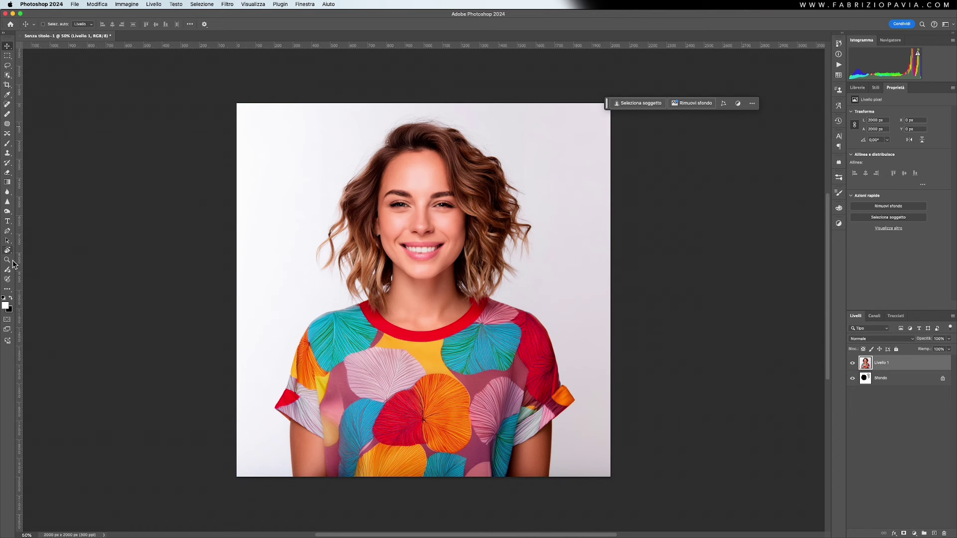
{"action": "left_click", "coordinate": [8, 279]}
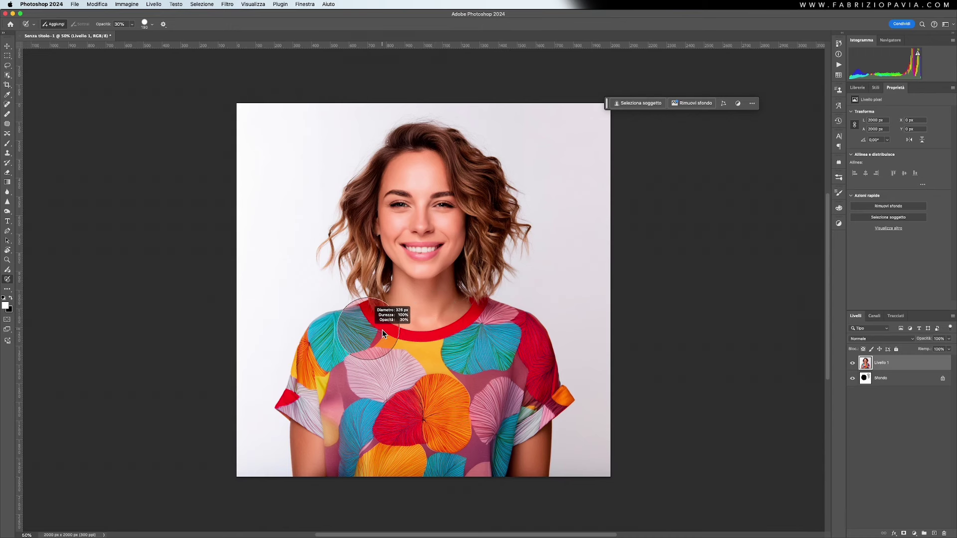
{"action": "mouse_move", "coordinate": [367, 294]}
{"action": "left_mouse_down"}
{"action": "mouse_move", "coordinate": [367, 229]}
{"action": "mouse_move", "coordinate": [394, 173]}
{"action": "mouse_move", "coordinate": [521, 369]}
{"action": "mouse_move", "coordinate": [551, 438]}
{"action": "mouse_move", "coordinate": [320, 459]}
{"action": "mouse_move", "coordinate": [319, 390]}
{"action": "mouse_move", "coordinate": [312, 427]}
{"action": "mouse_move", "coordinate": [337, 312]}
{"action": "mouse_move", "coordinate": [441, 340]}
{"action": "left_mouse_up"}
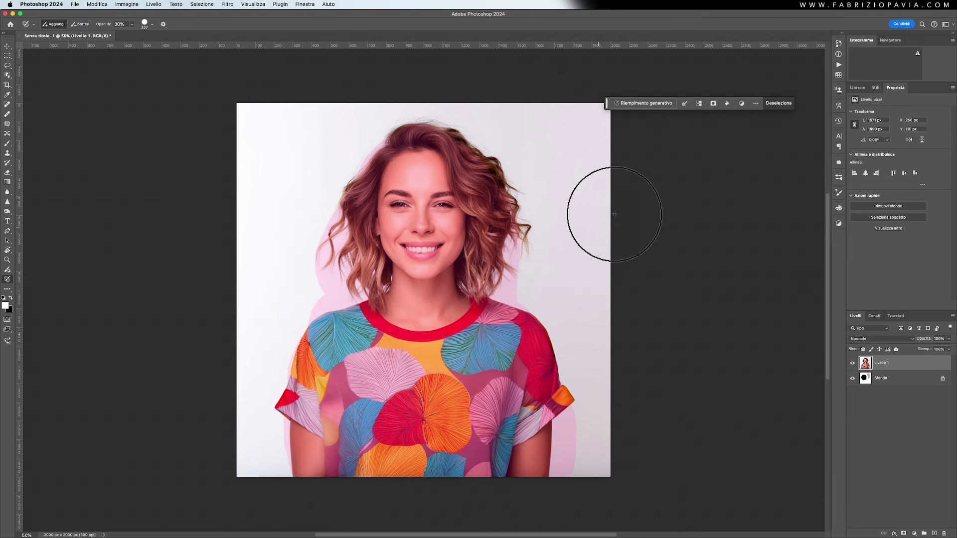
Run Generative Fill on the selected woman with the prompt 'effetto dipinto'.
{"action": "left_click", "coordinate": [644, 105]}
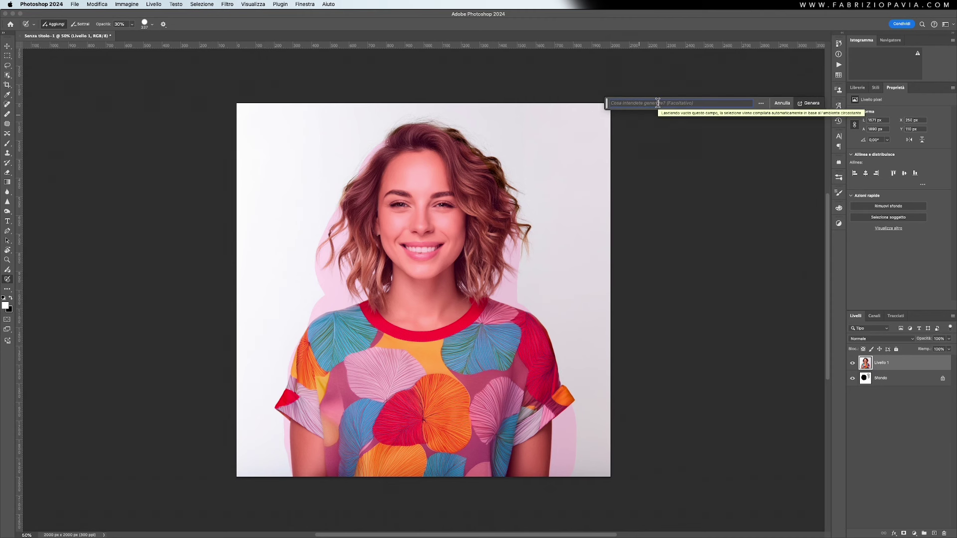
{"action": "type", "text": "effetto dipinto"}
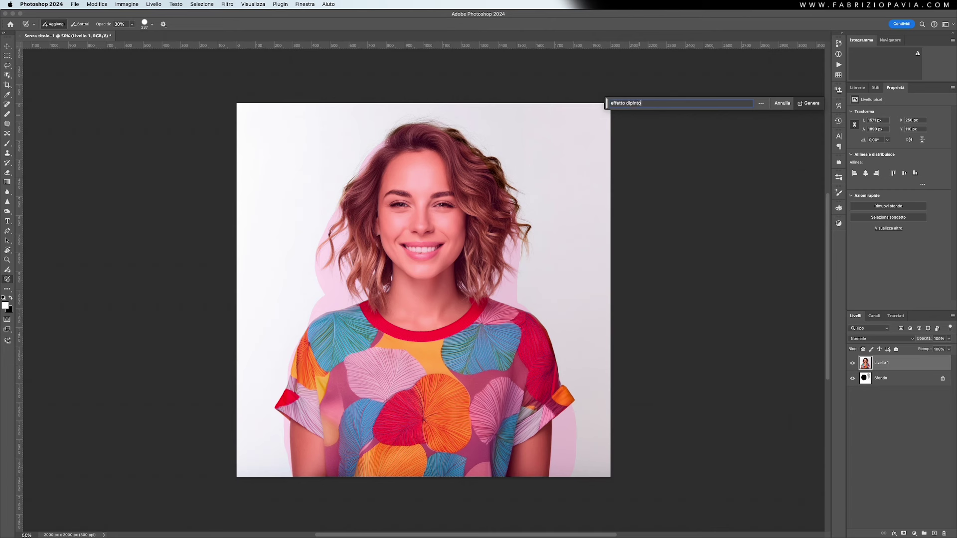
{"action": "key", "text": "Return"}
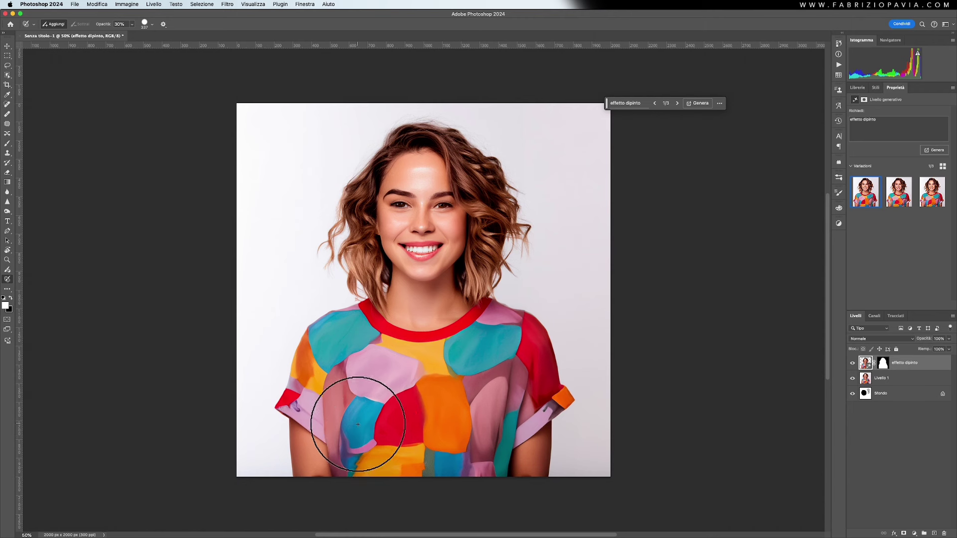
Compare the three painted variations, delete the generated layer, and hide the portrait layer.
{"action": "left_click", "coordinate": [897, 193]}
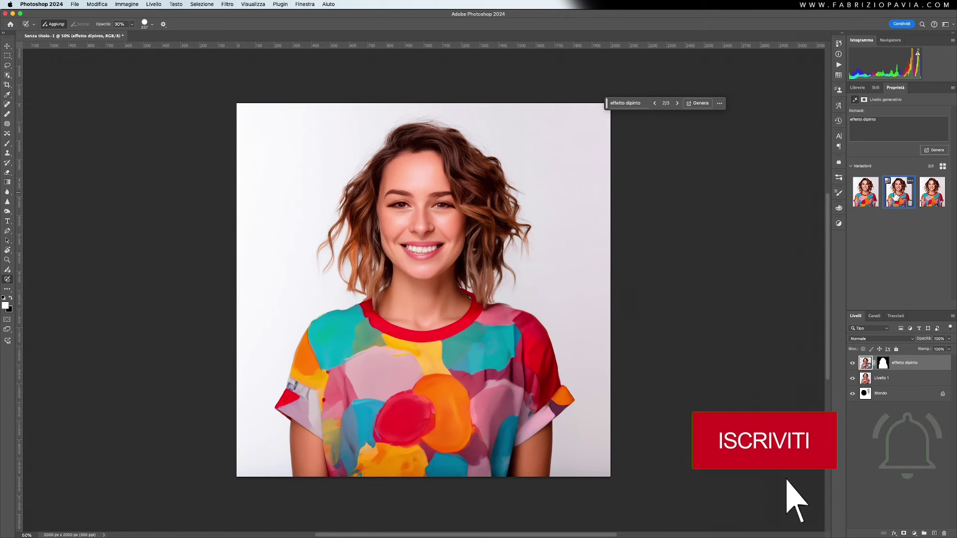
{"action": "left_click", "coordinate": [922, 197]}
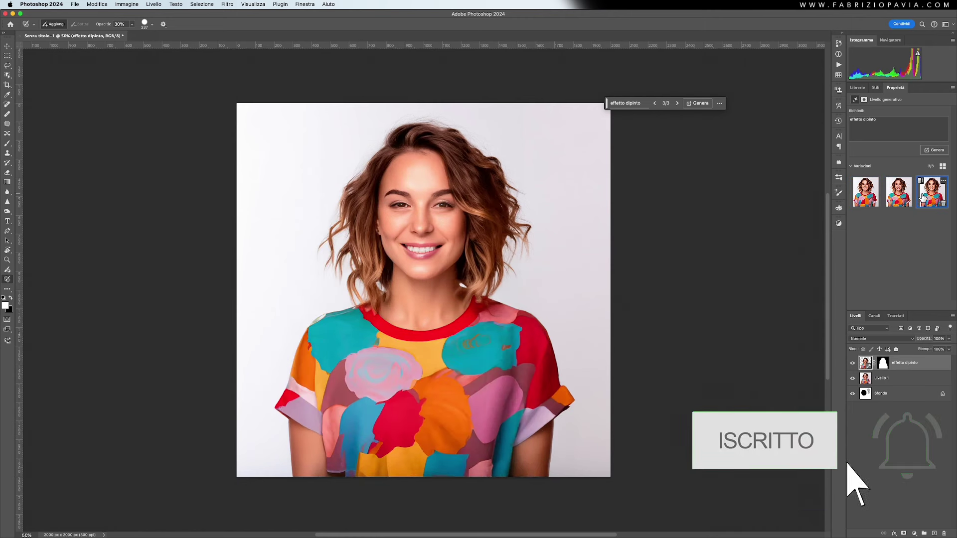
{"action": "left_click", "coordinate": [888, 200]}
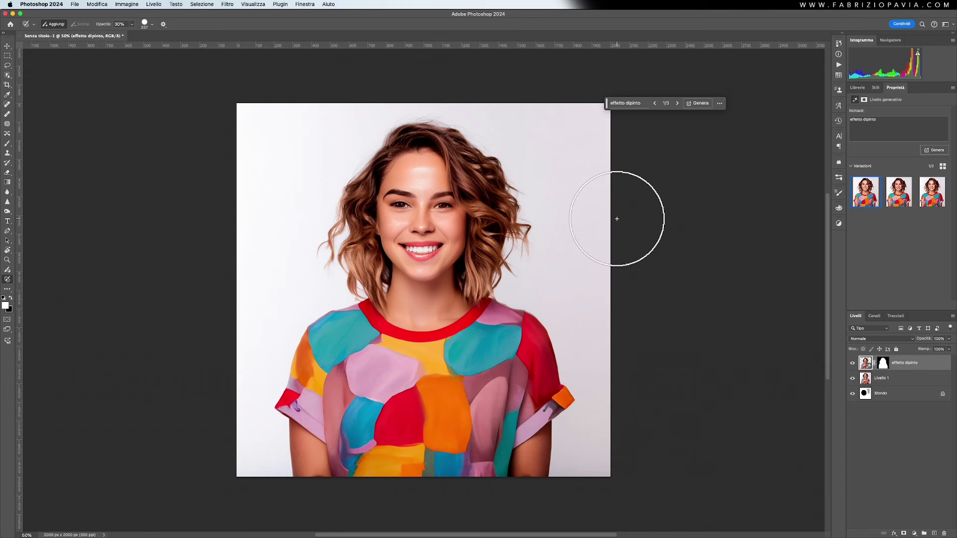
{"action": "left_click_drag", "start_coordinate": [908, 365], "coordinate": [943, 533]}
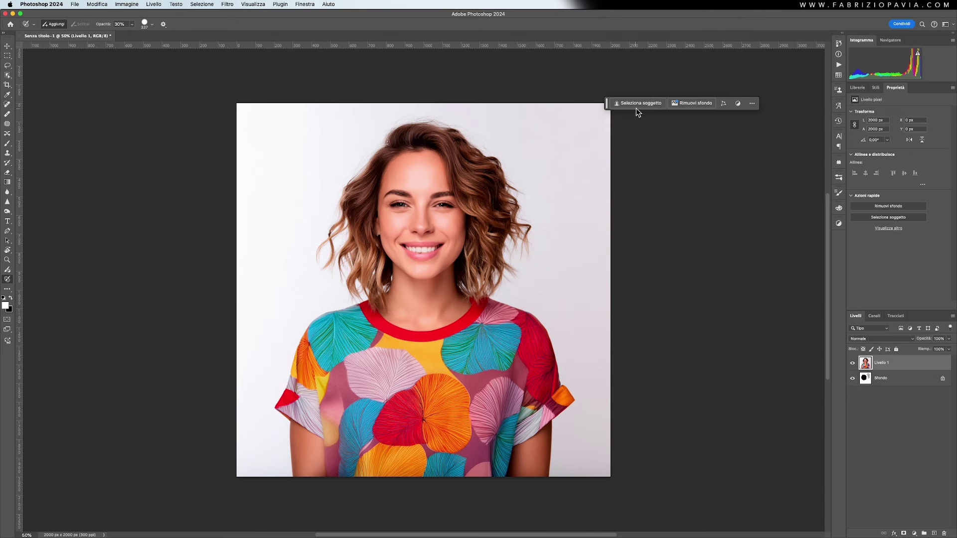
{"action": "left_click", "coordinate": [852, 363]}
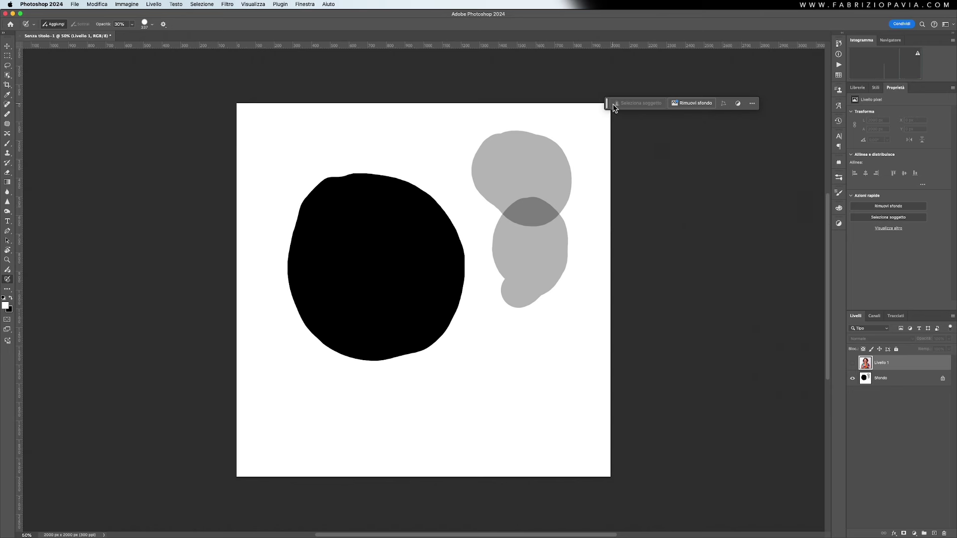
Clear the Sfondo layer to plain white, erasing the black circle and grey blobs.
{"action": "left_click_drag", "start_coordinate": [606, 105], "coordinate": [560, 61]}
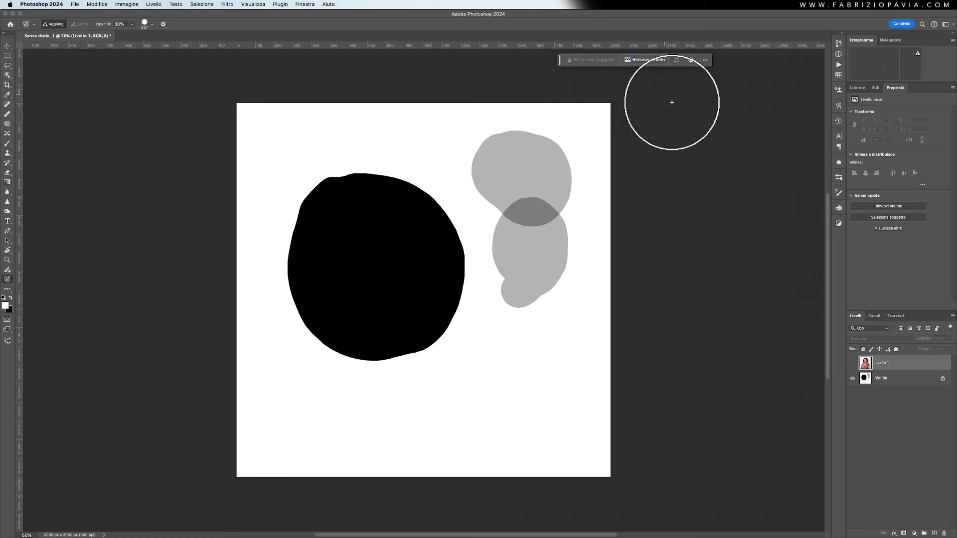
{"action": "left_click", "coordinate": [887, 381]}
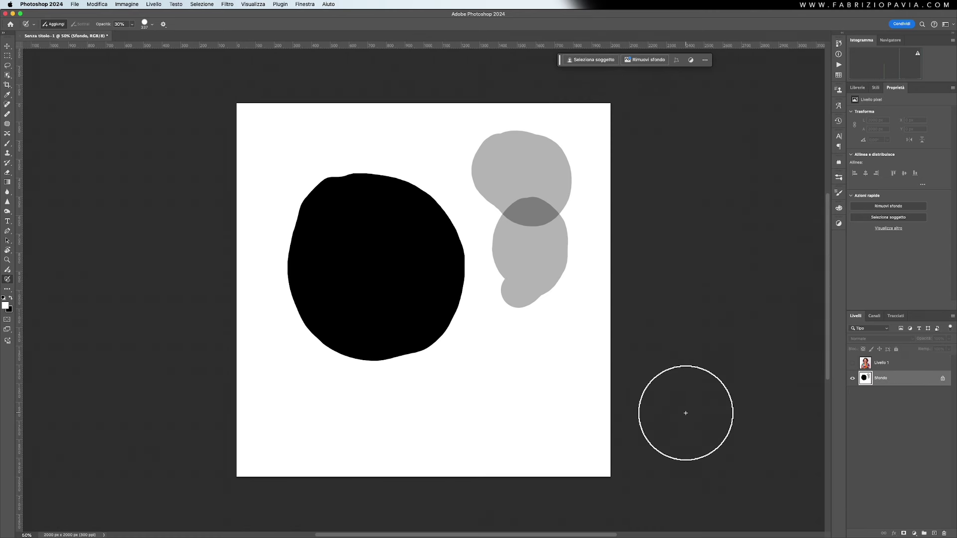
{"action": "key", "text": "alt+BackSpace"}
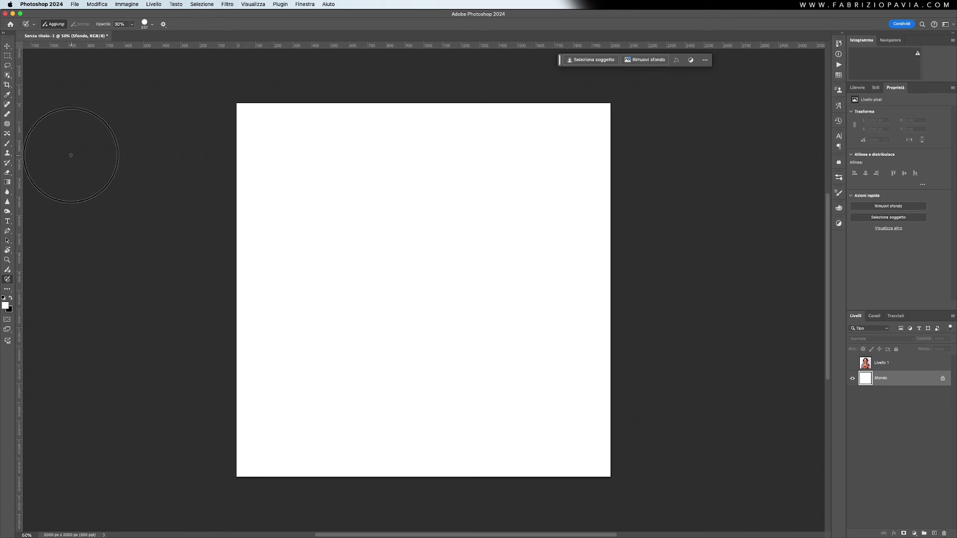
{"action": "left_click", "coordinate": [8, 289]}
{"action": "right_click", "coordinate": [8, 288]}
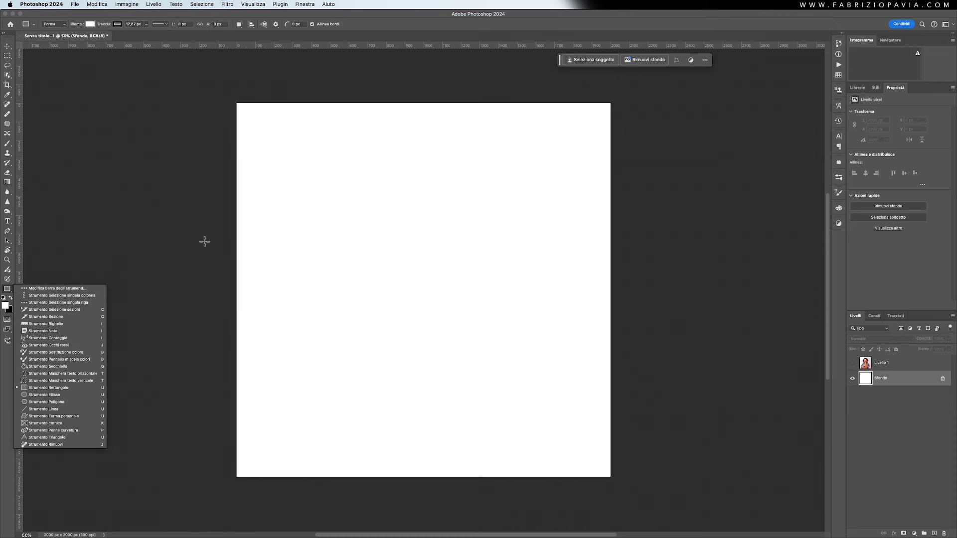
{"action": "left_click_drag", "start_coordinate": [297, 189], "coordinate": [519, 401]}
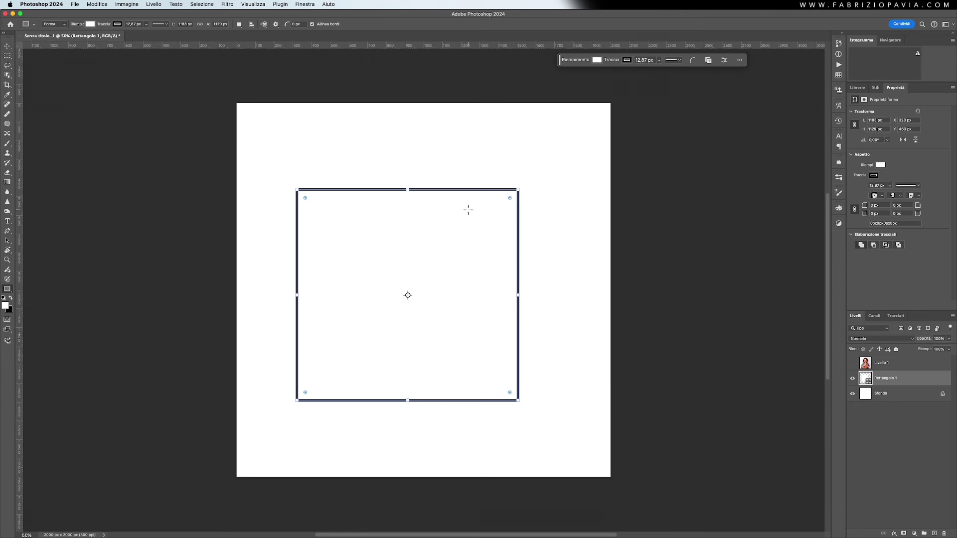
{"action": "left_click", "coordinate": [674, 61]}
{"action": "left_click", "coordinate": [677, 96]}
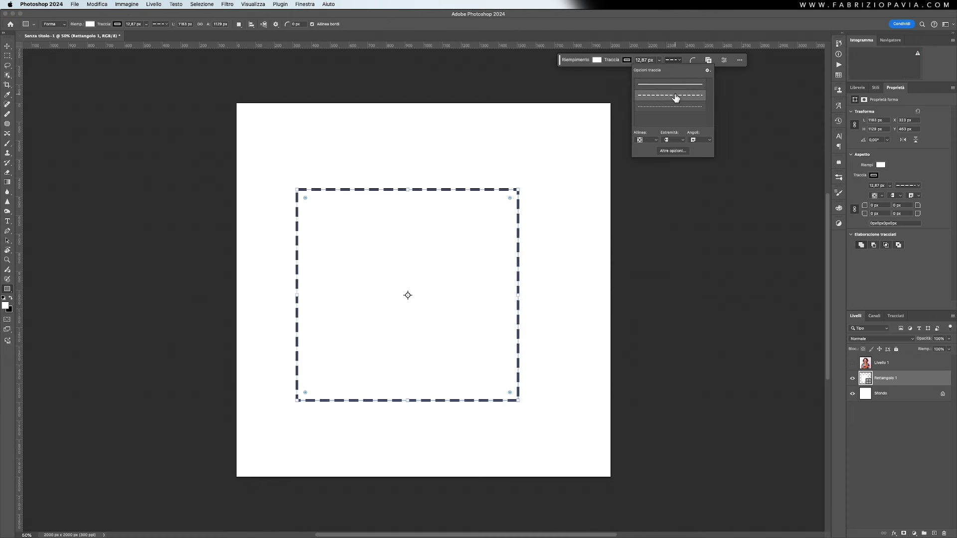
{"action": "left_click", "coordinate": [659, 60]}
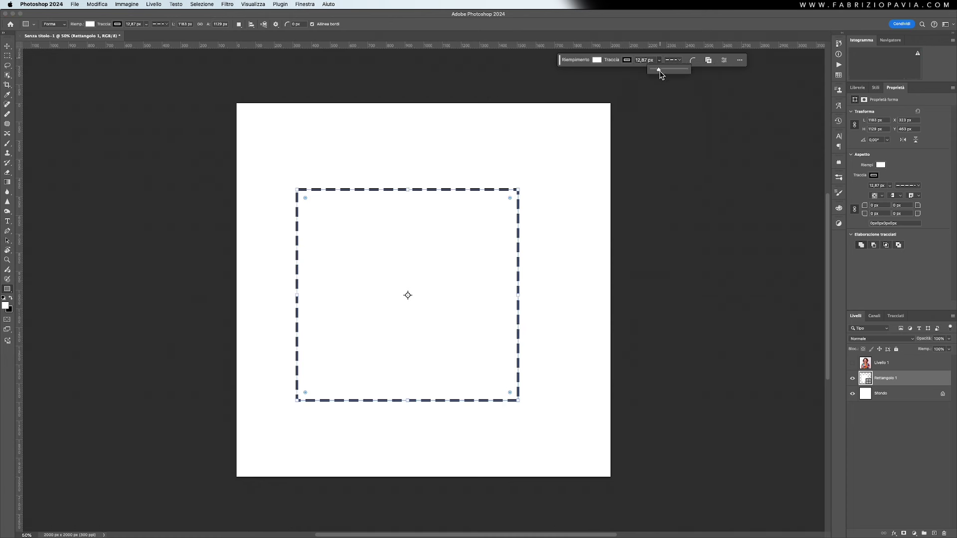
{"action": "left_click_drag", "start_coordinate": [659, 70], "coordinate": [667, 70]}
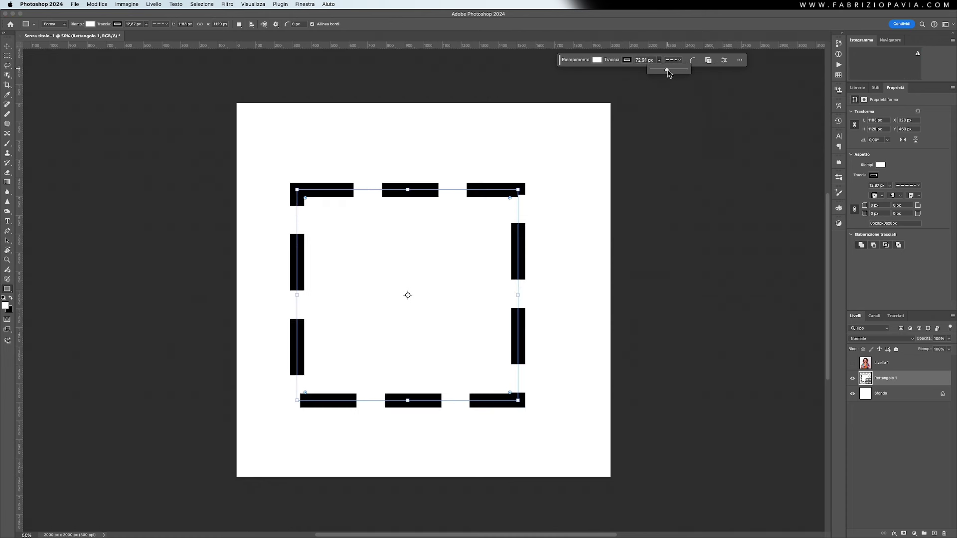
{"action": "left_click", "coordinate": [627, 61]}
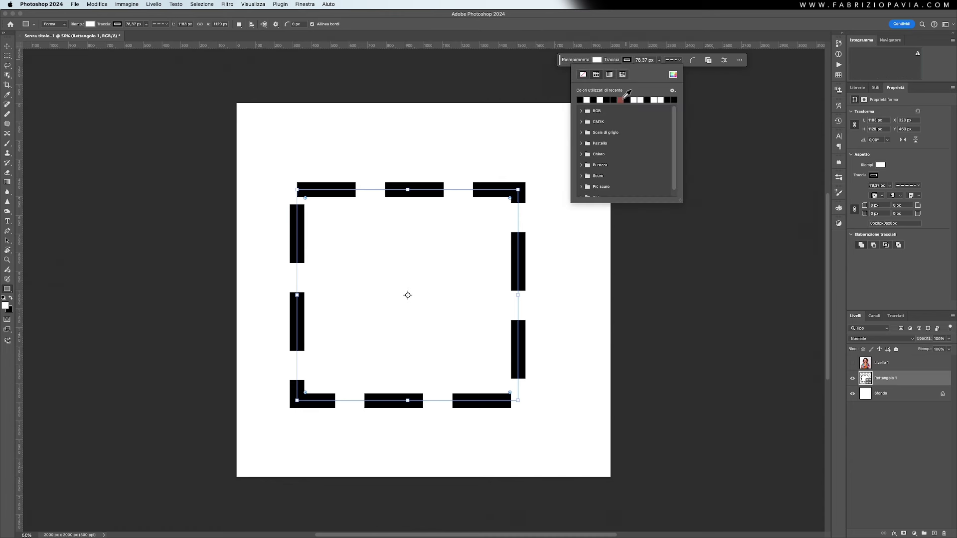
{"action": "left_click", "coordinate": [621, 99]}
{"action": "left_click", "coordinate": [595, 61]}
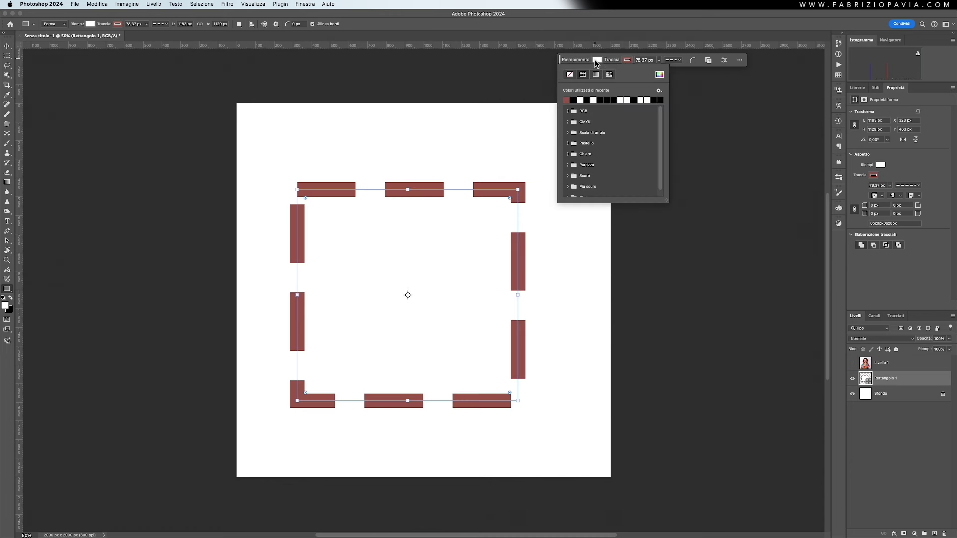
{"action": "left_click", "coordinate": [573, 100]}
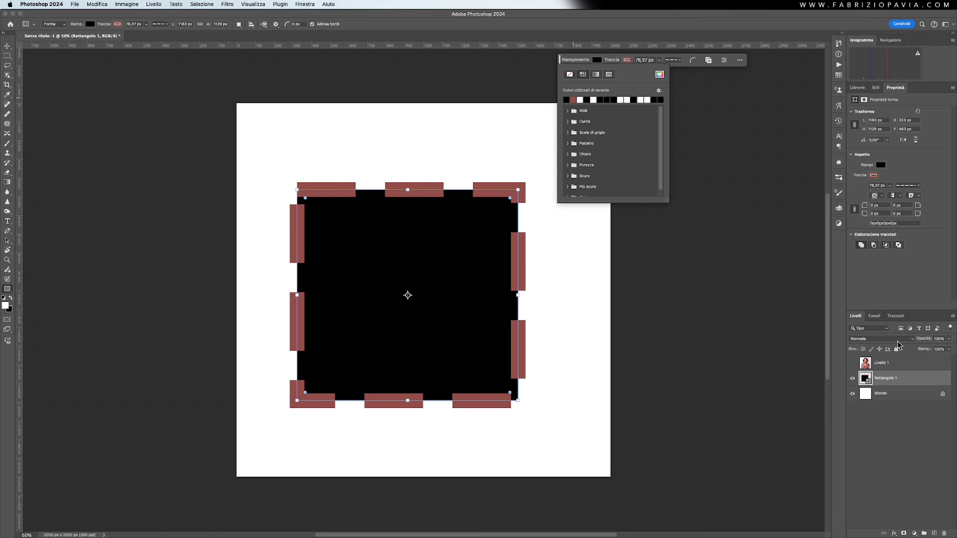
{"action": "left_click_drag", "start_coordinate": [920, 385], "coordinate": [944, 533]}
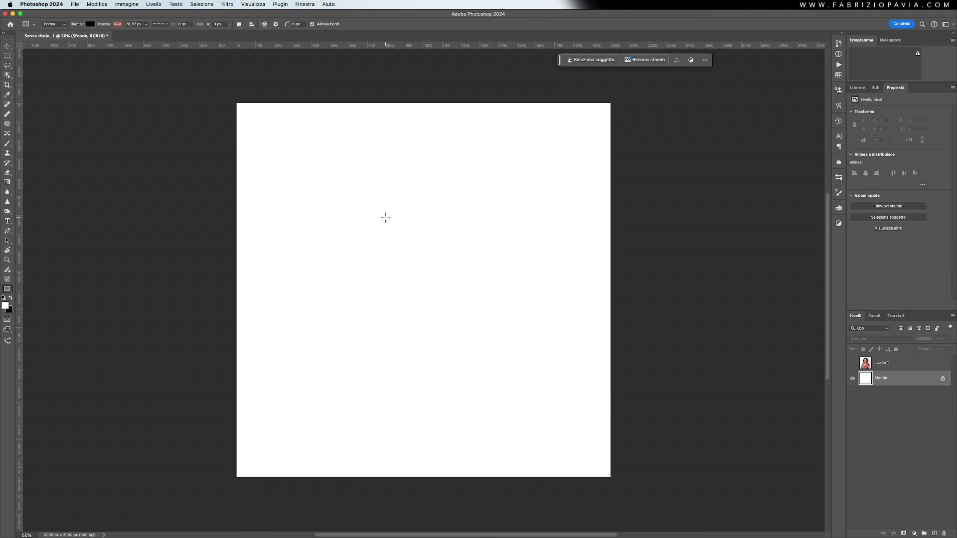
Show the portrait layer again and set the selection brush to about 71 px at 100% opacity.
{"action": "left_click", "coordinate": [853, 362]}
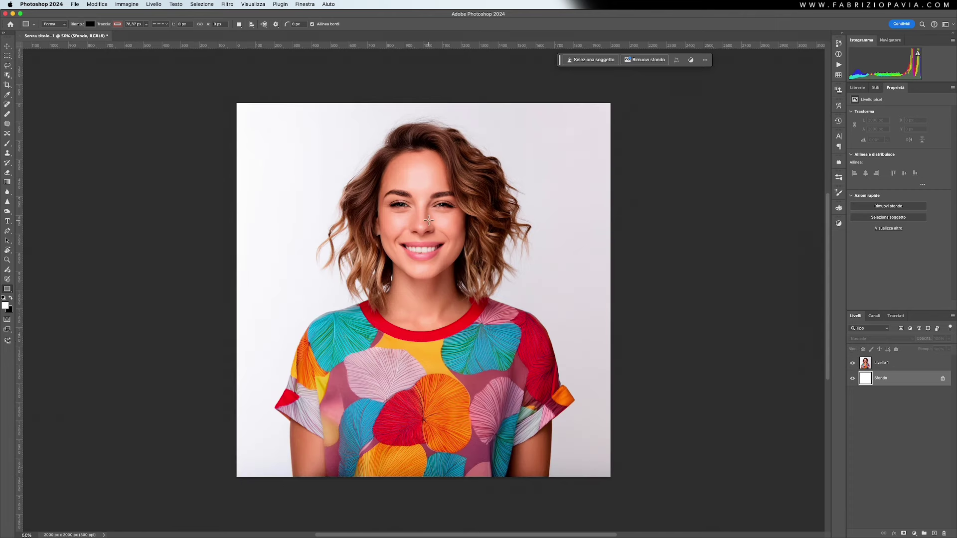
{"action": "left_click", "coordinate": [7, 279]}
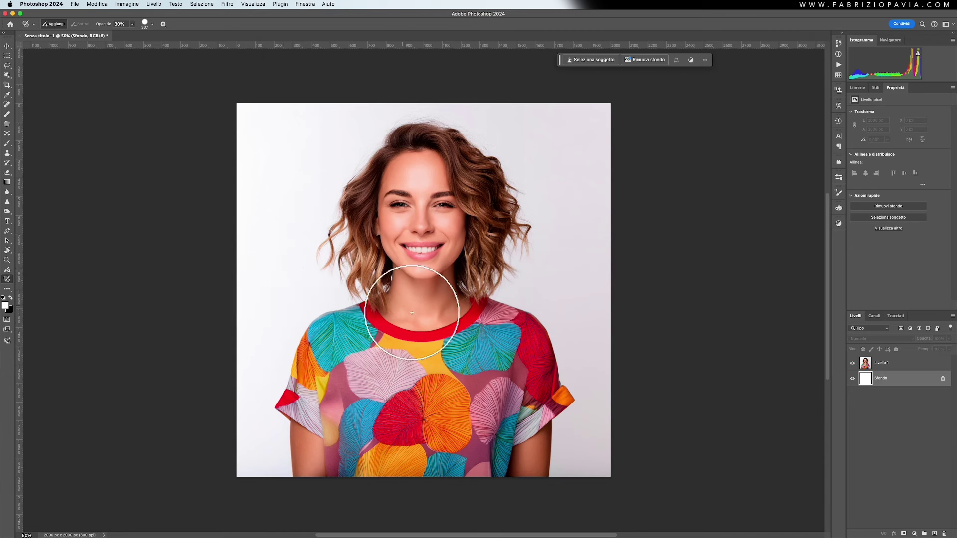
{"action": "left_click_drag", "start_coordinate": [412, 312], "coordinate": [393, 323]}
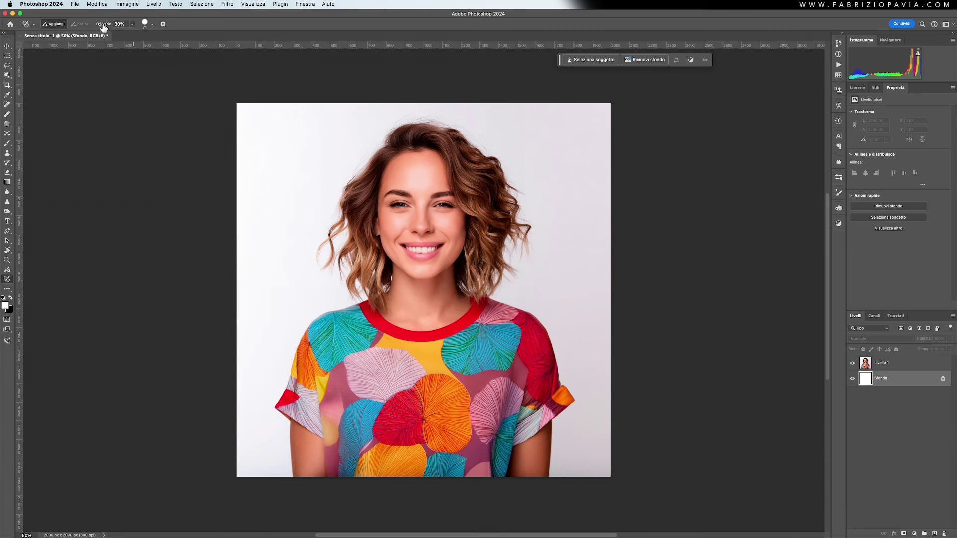
{"action": "left_click_drag", "start_coordinate": [103, 28], "coordinate": [144, 35]}
Brush a selection over the woman's patterned shirt and open an empty Riempimento generativo prompt.
{"action": "mouse_move", "coordinate": [362, 309]}
{"action": "left_mouse_down"}
{"action": "mouse_move", "coordinate": [287, 396]}
{"action": "mouse_move", "coordinate": [325, 431]}
{"action": "mouse_move", "coordinate": [337, 474]}
{"action": "mouse_move", "coordinate": [488, 480]}
{"action": "mouse_move", "coordinate": [509, 440]}
{"action": "mouse_move", "coordinate": [562, 396]}
{"action": "mouse_move", "coordinate": [547, 344]}
{"action": "mouse_move", "coordinate": [519, 314]}
{"action": "mouse_move", "coordinate": [486, 299]}
{"action": "mouse_move", "coordinate": [463, 321]}
{"action": "mouse_move", "coordinate": [425, 331]}
{"action": "mouse_move", "coordinate": [387, 324]}
{"action": "mouse_move", "coordinate": [360, 306]}
{"action": "left_mouse_up"}
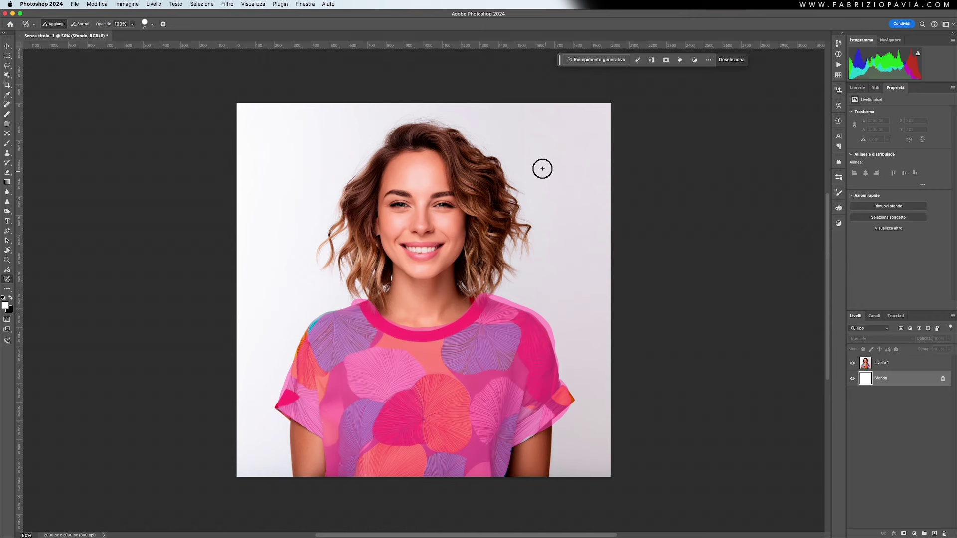
{"action": "left_click", "coordinate": [598, 60]}
{"action": "left_click", "coordinate": [892, 364]}
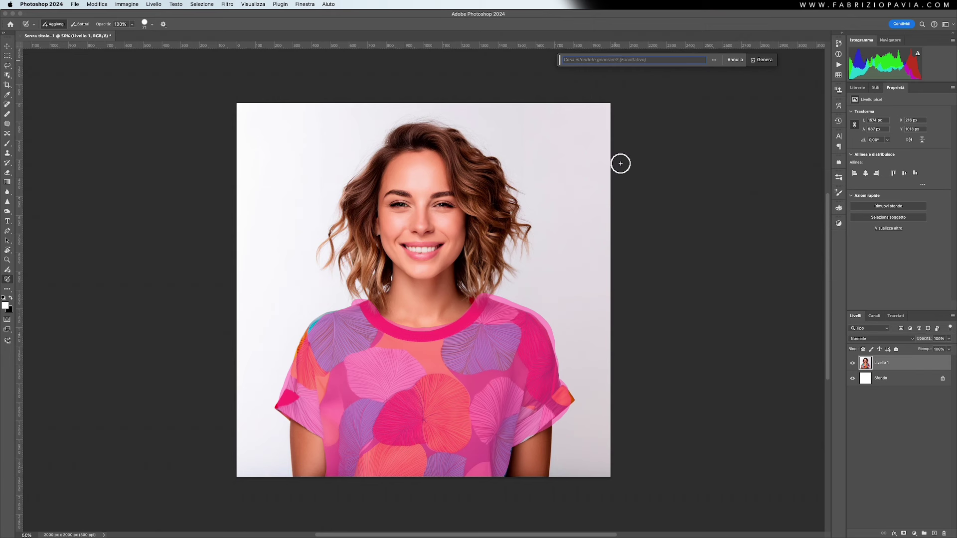
Generate 'camicia blu' in the selection and keep the third variation, a blue sports jersey.
{"action": "type", "text": "d"}
{"action": "key", "text": "Return"}
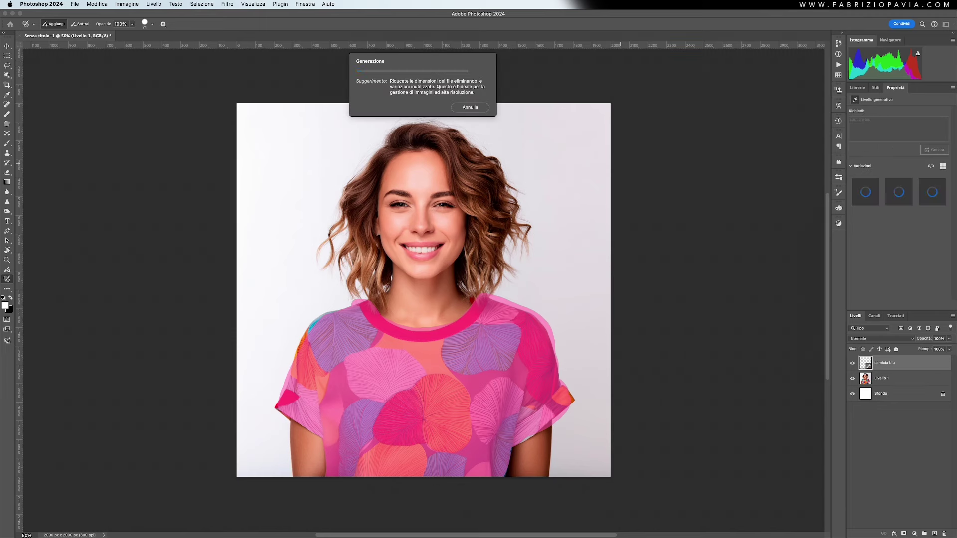
{"action": "left_click", "coordinate": [897, 198]}
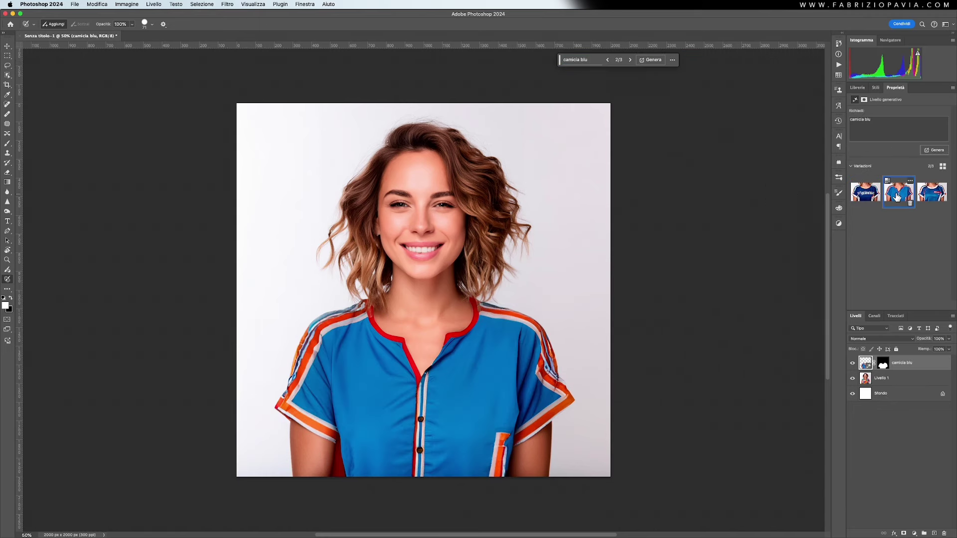
{"action": "left_click", "coordinate": [931, 192]}
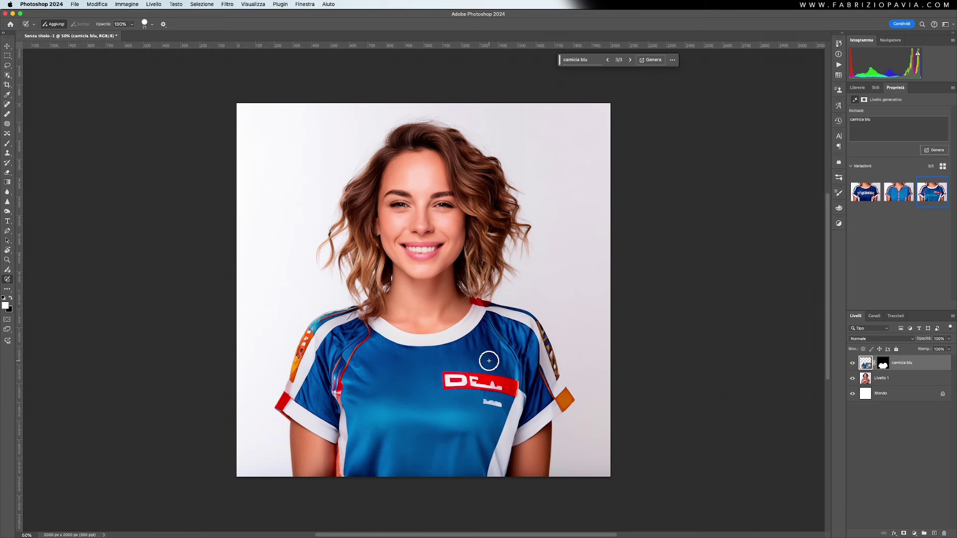
Zoom in and pan across the blue jersey to inspect its details and neckline.
{"action": "scroll", "coordinate": [488, 362], "scroll_direction": "up", "scroll_amount": 3}
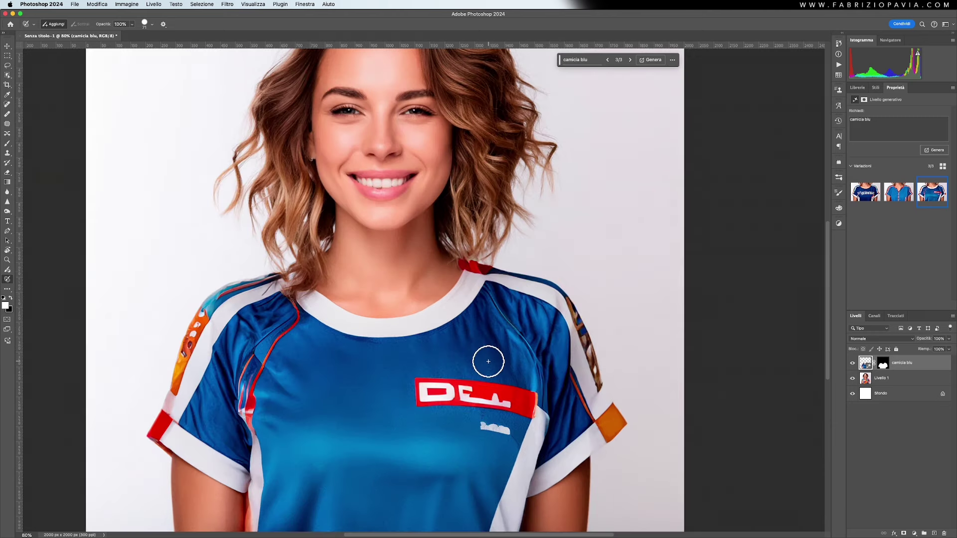
{"action": "scroll", "coordinate": [487, 361], "scroll_direction": "up", "scroll_amount": 4}
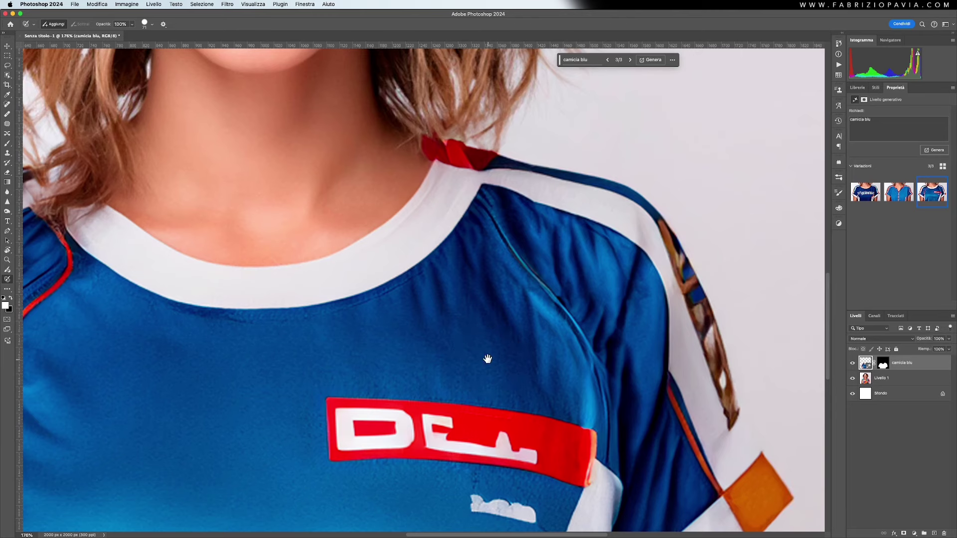
{"action": "left_click_drag", "start_coordinate": [483, 335], "coordinate": [627, 322]}
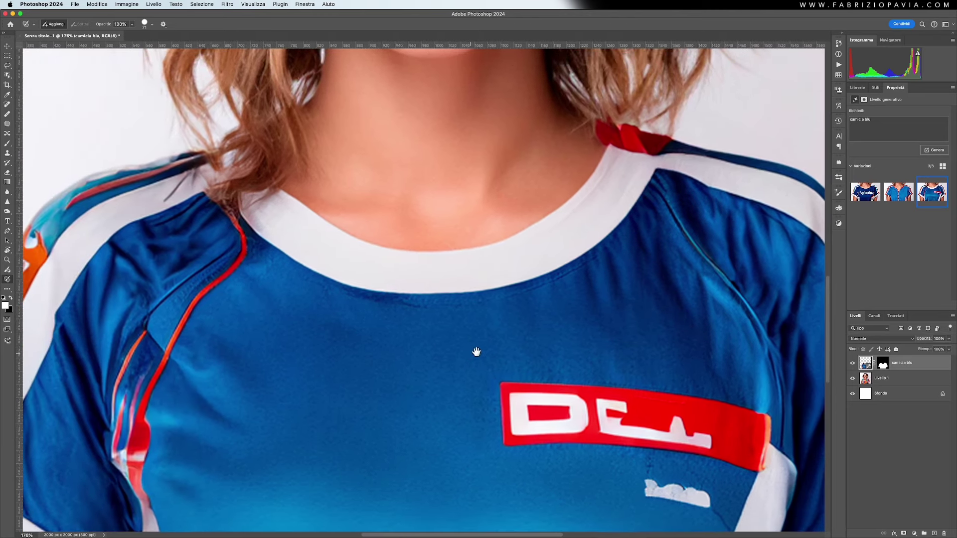
{"action": "left_click_drag", "start_coordinate": [474, 349], "coordinate": [623, 285]}
{"action": "scroll", "coordinate": [623, 285], "scroll_direction": "down", "scroll_amount": 2}
{"action": "scroll", "coordinate": [630, 241], "scroll_direction": "down", "scroll_amount": 2}
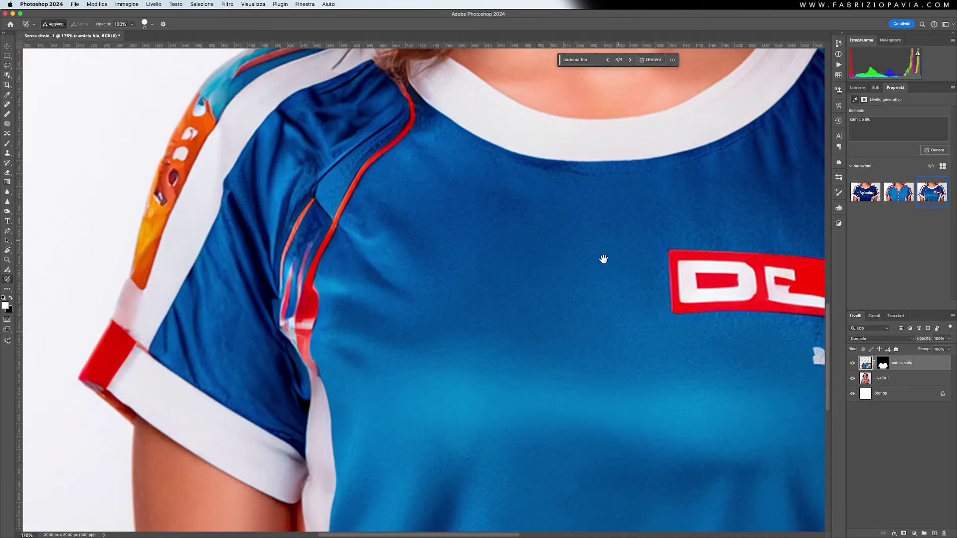
{"action": "scroll", "coordinate": [603, 259], "scroll_direction": "down", "scroll_amount": 3}
{"action": "scroll", "coordinate": [572, 276], "scroll_direction": "down", "scroll_amount": 2}
{"action": "left_click_drag", "start_coordinate": [573, 275], "coordinate": [523, 387]}
{"action": "scroll", "coordinate": [513, 342], "scroll_direction": "up", "scroll_amount": 2}
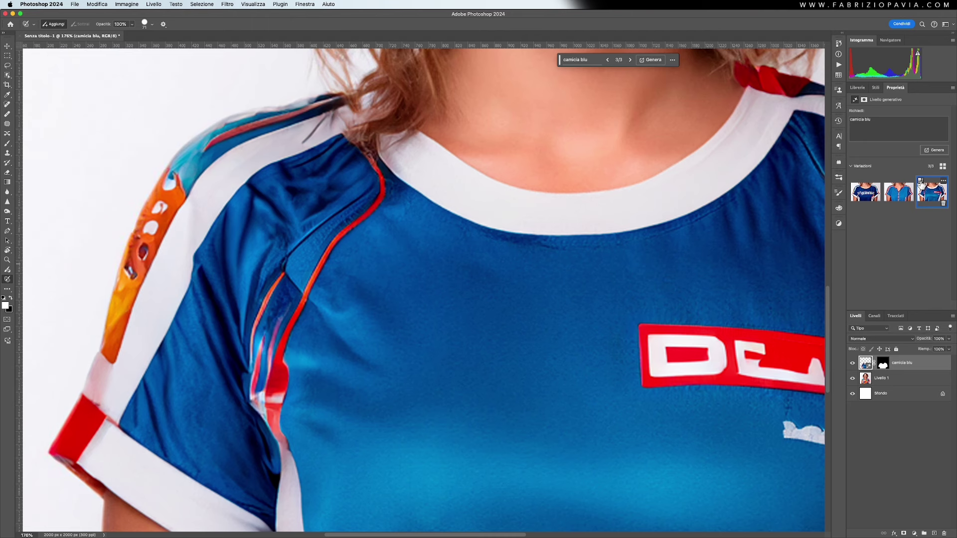
Apply Migliora dettagli to the third jersey variation, creating a fourth variation, then zoom back out.
{"action": "mouse_move", "coordinate": [932, 193]}
{"action": "left_click", "coordinate": [920, 182]}
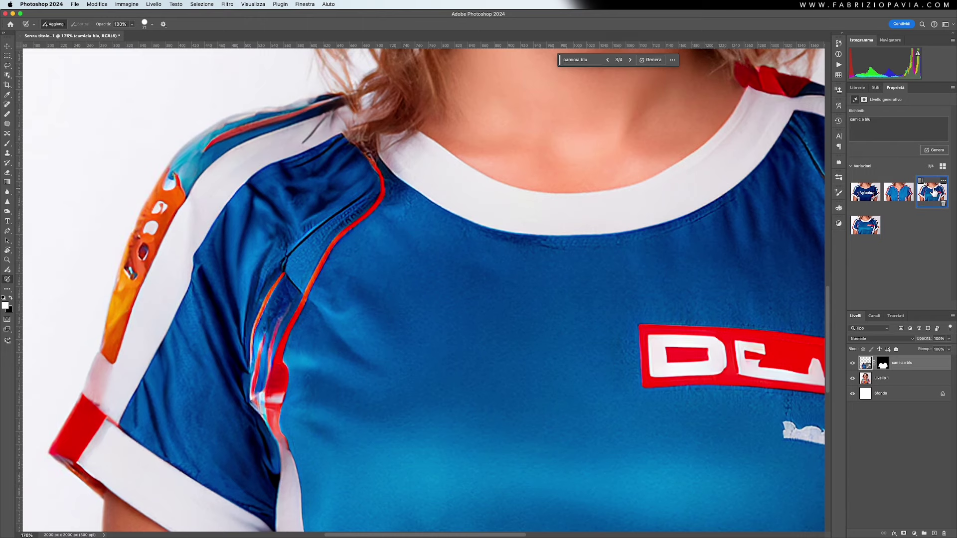
{"action": "scroll", "coordinate": [591, 314], "scroll_direction": "down", "scroll_amount": 1}
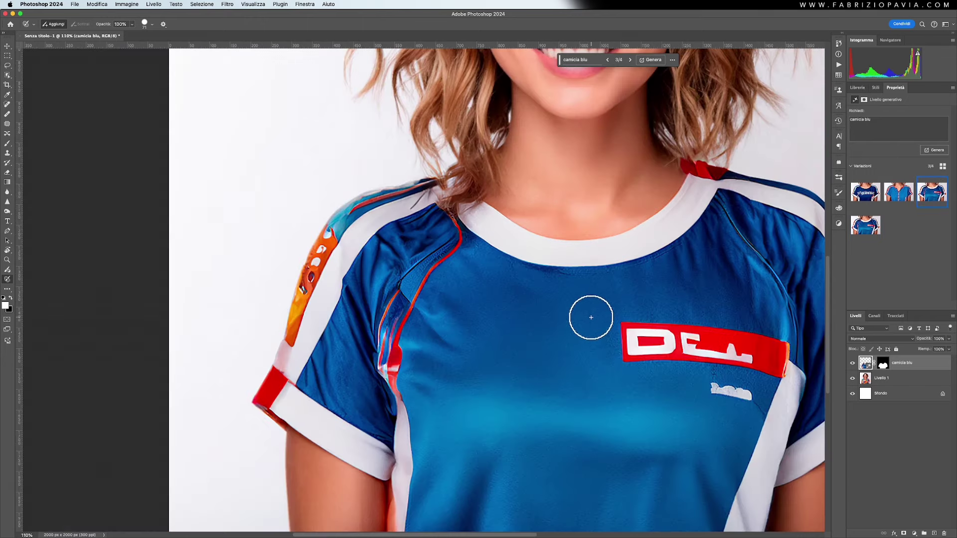
{"action": "scroll", "coordinate": [601, 311], "scroll_direction": "down", "scroll_amount": 1}
{"action": "scroll", "coordinate": [601, 312], "scroll_direction": "right", "scroll_amount": 3}
{"action": "scroll", "coordinate": [601, 312], "scroll_direction": "up", "scroll_amount": 5}
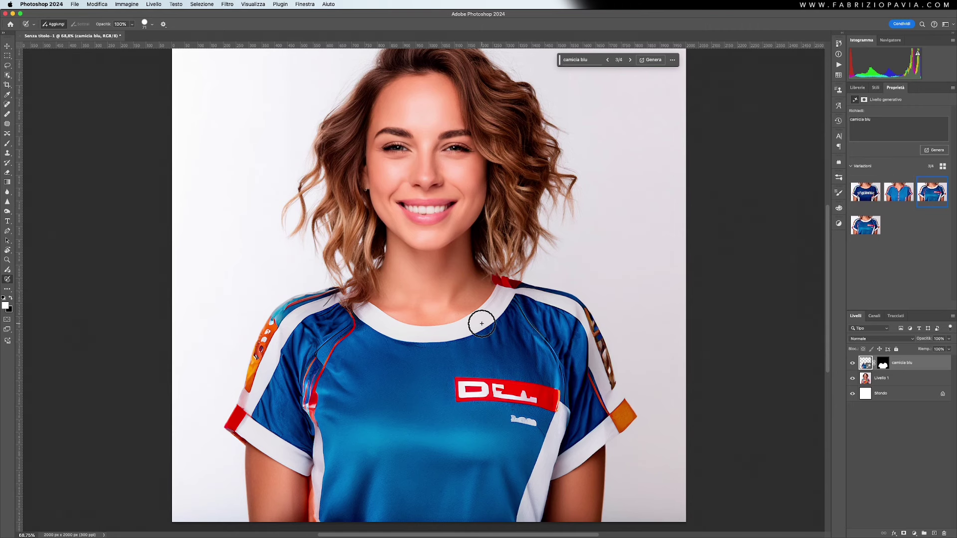
{"action": "scroll", "coordinate": [481, 324], "scroll_direction": "down", "scroll_amount": 1}
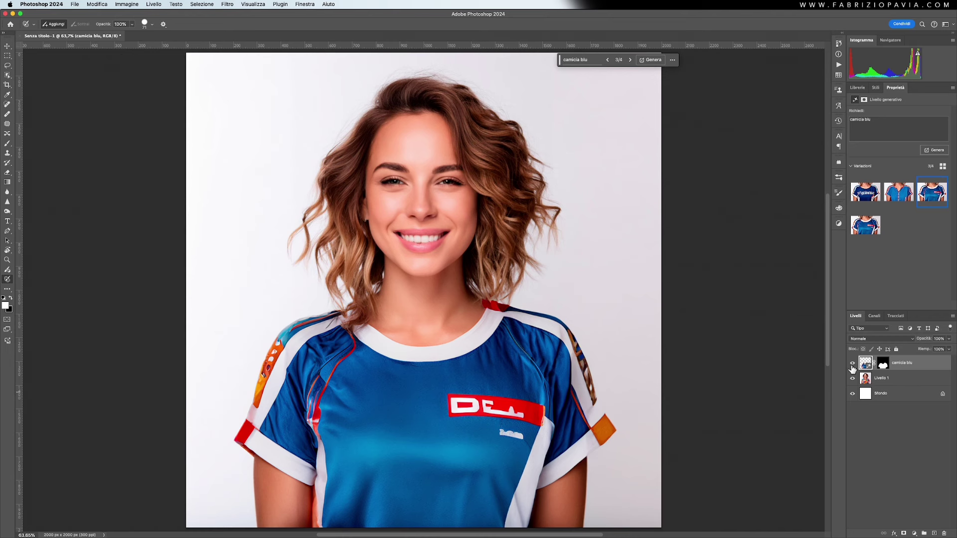
Hide camicia blu and Livello 1, select the Sfondo layer, and open Genera immagine.
{"action": "left_click_drag", "start_coordinate": [852, 363], "coordinate": [853, 378]}
{"action": "left_click", "coordinate": [892, 393]}
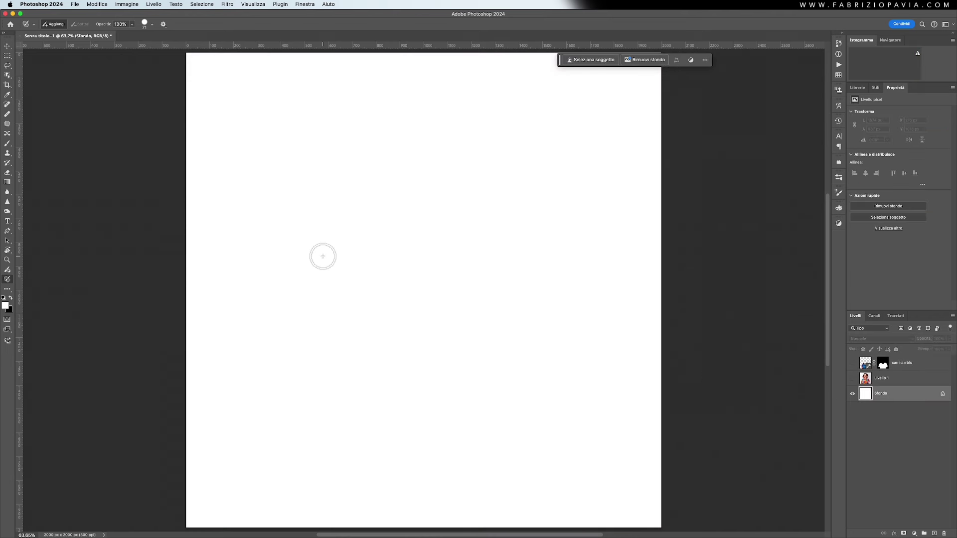
{"action": "left_click", "coordinate": [8, 341]}
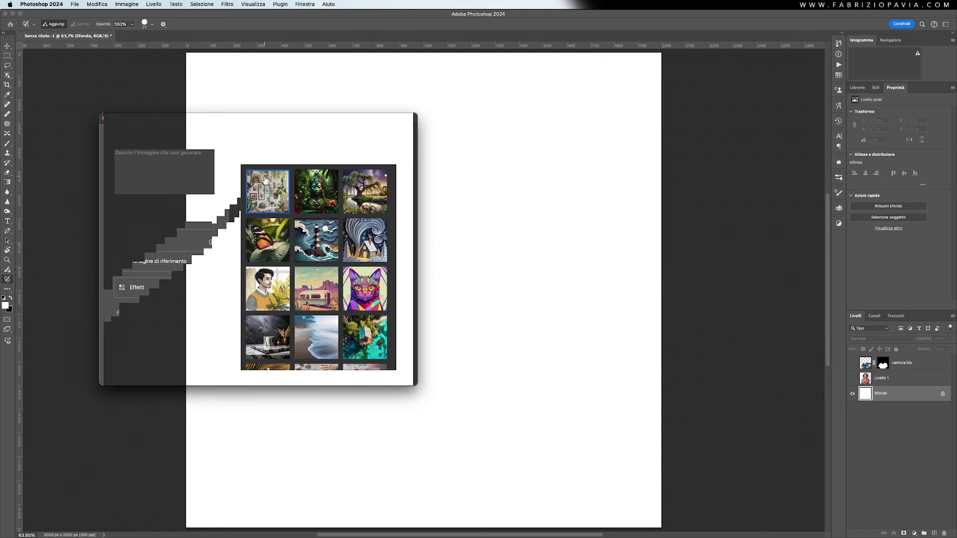
{"action": "left_click_drag", "start_coordinate": [291, 120], "coordinate": [246, 233]}
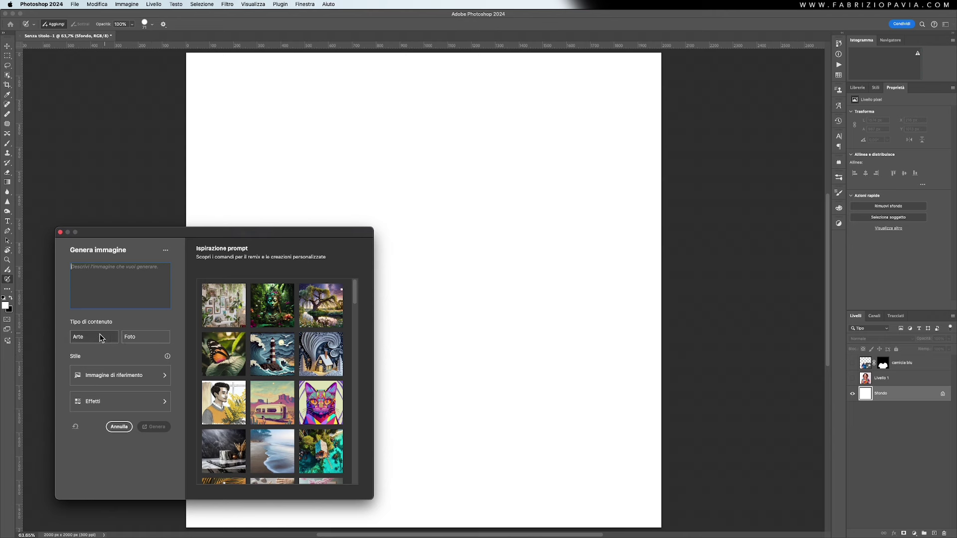
Set content type to Foto, apply the Affresco effect, and start typing the mountain-sunset prompt.
{"action": "left_click", "coordinate": [141, 340]}
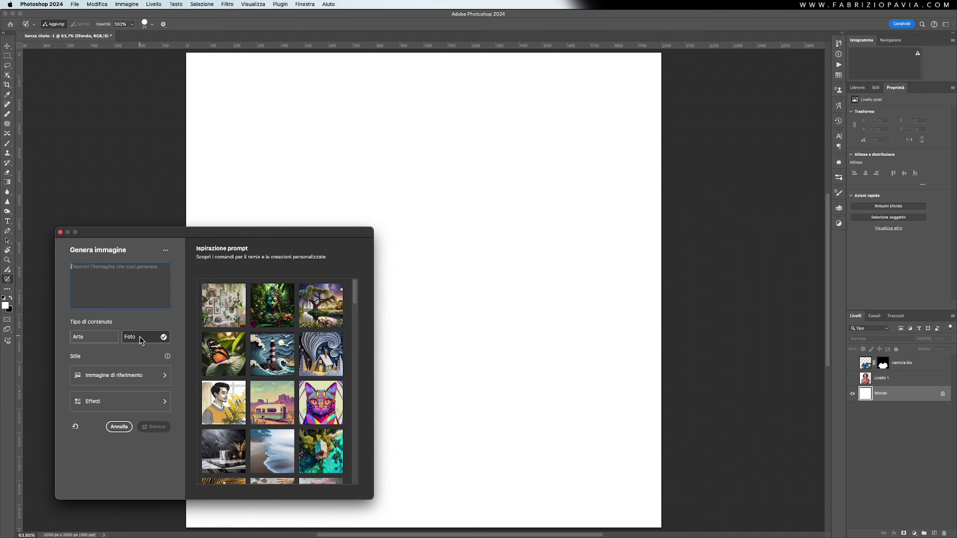
{"action": "left_click", "coordinate": [138, 380]}
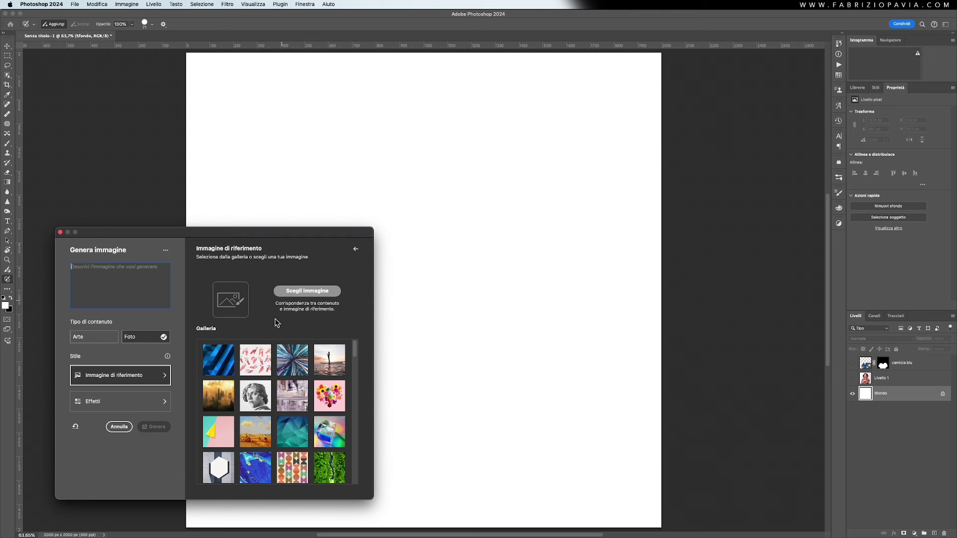
{"action": "left_click", "coordinate": [142, 403]}
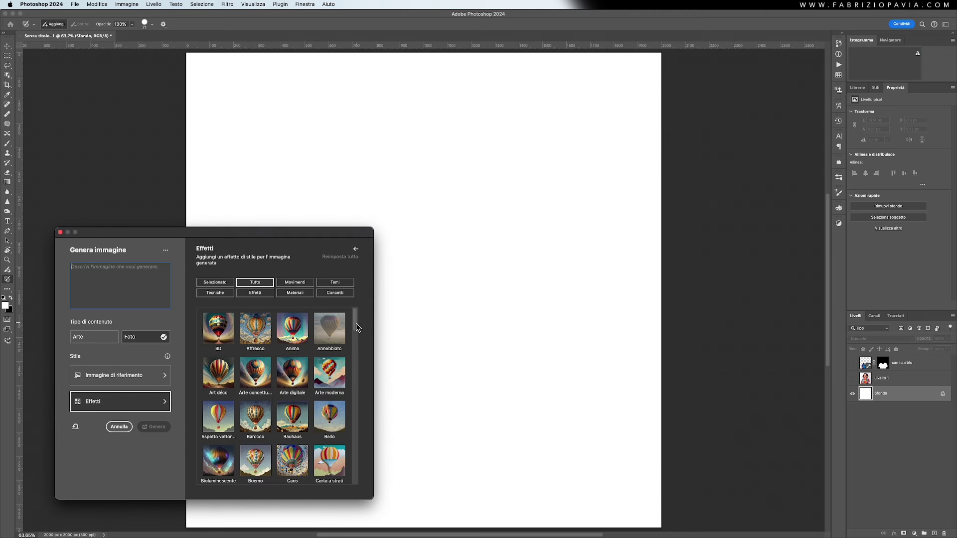
{"action": "scroll", "coordinate": [358, 327], "scroll_direction": "down", "scroll_amount": 2}
{"action": "scroll", "coordinate": [357, 329], "scroll_direction": "up", "scroll_amount": 2}
{"action": "left_click", "coordinate": [259, 329]}
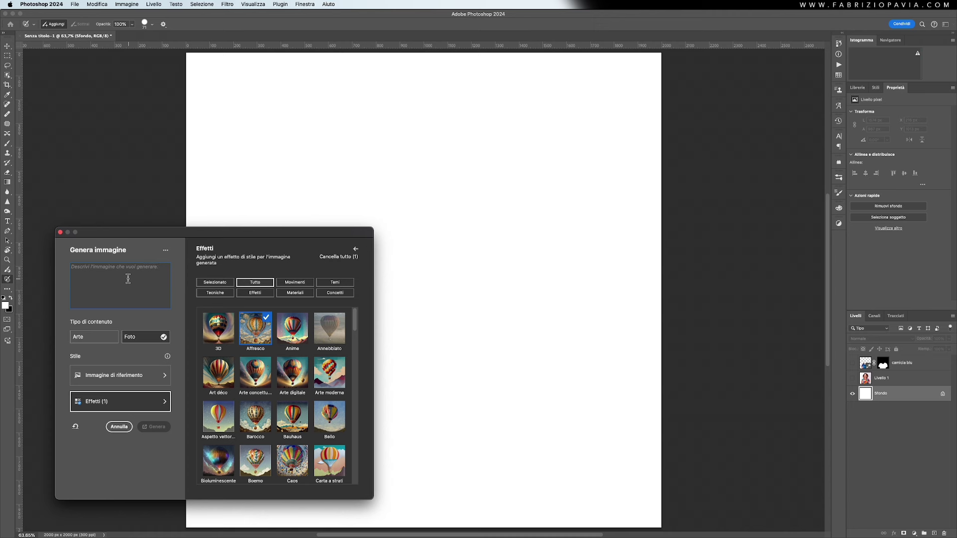
{"action": "type", "text": "un"}
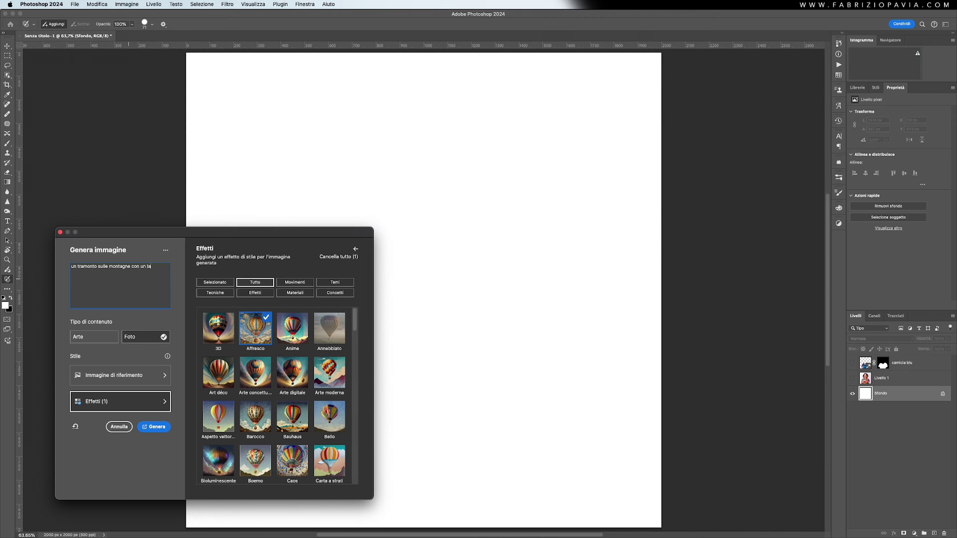
Generate the 'un tramonto sulle montagne con un lago' image and keep its third variation.
{"action": "key", "text": "Return"}
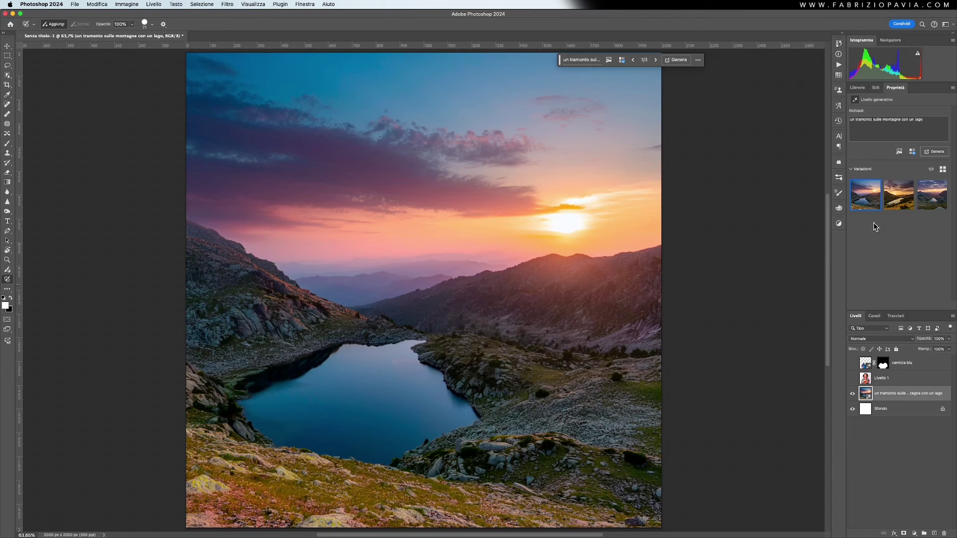
{"action": "left_click", "coordinate": [899, 198]}
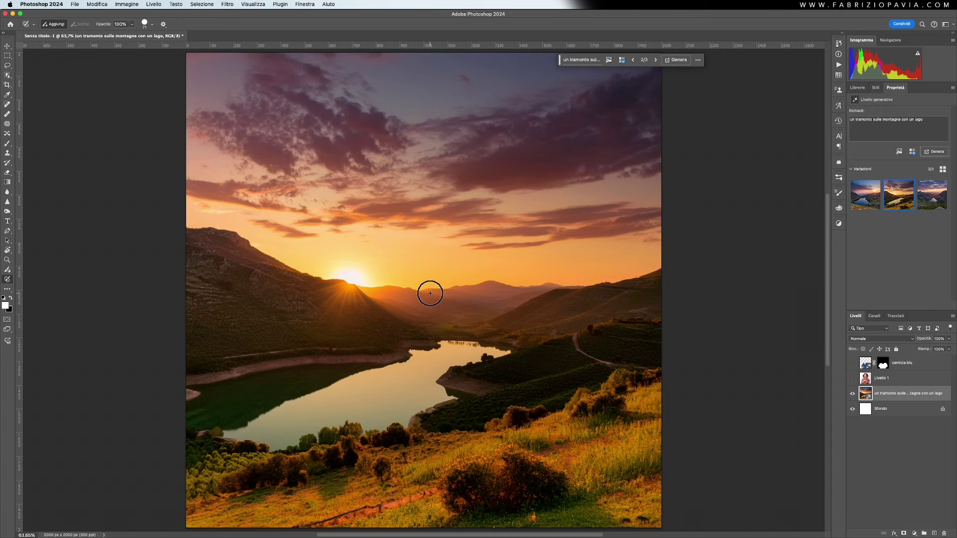
{"action": "left_click", "coordinate": [929, 196]}
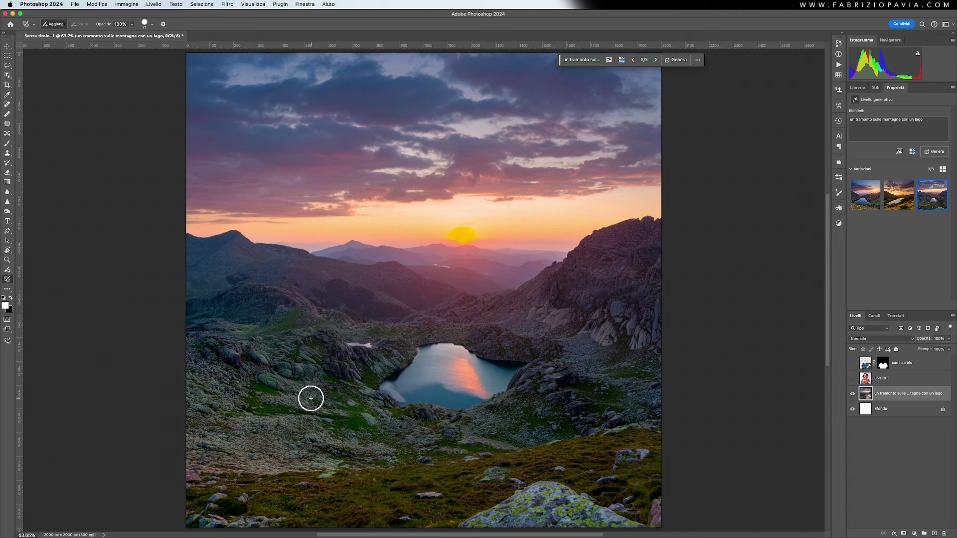
Brush a selection over the lower-left grass and open the Riempimento generativo prompt.
{"action": "mouse_move", "coordinate": [283, 425]}
{"action": "left_mouse_down"}
{"action": "mouse_move", "coordinate": [330, 464]}
{"action": "mouse_move", "coordinate": [318, 447]}
{"action": "left_mouse_up"}
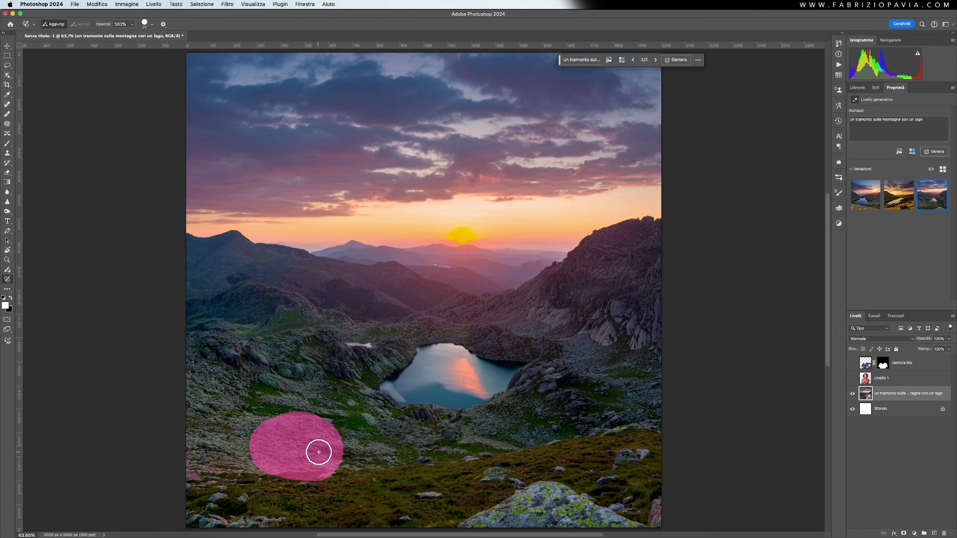
{"action": "left_click_drag", "start_coordinate": [318, 446], "coordinate": [322, 445]}
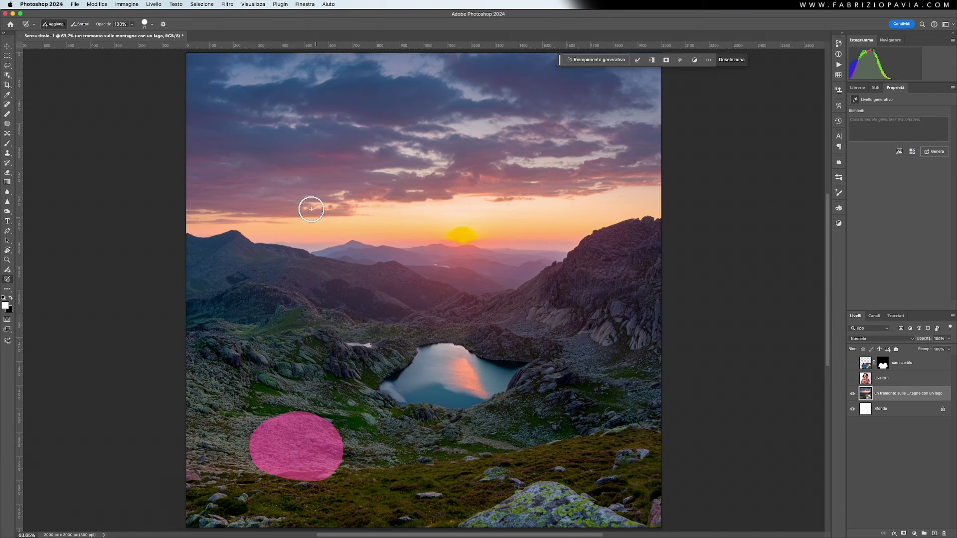
{"action": "left_click", "coordinate": [589, 66]}
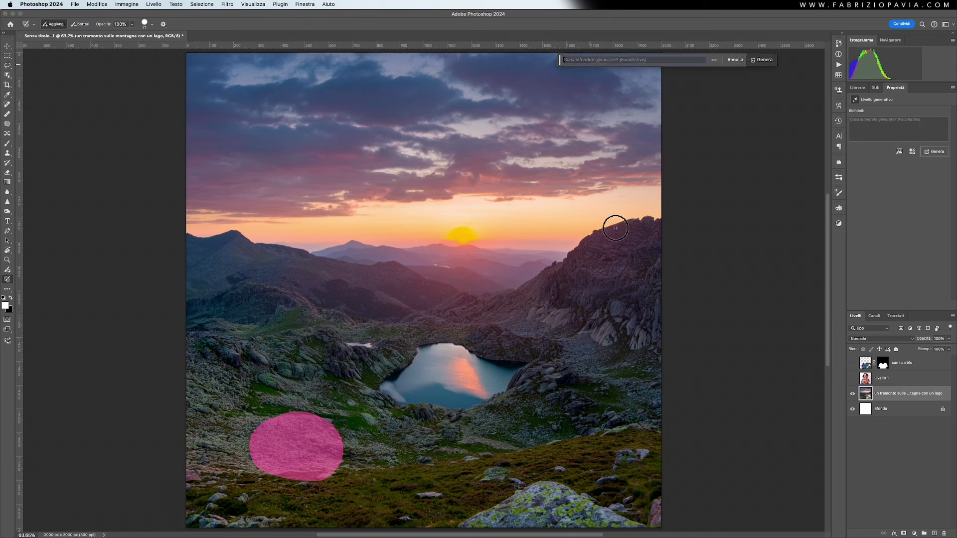
Generate 'cavallo' there and keep the third variation, a dark horse with a rider.
{"action": "type", "text": "cavallo"}
{"action": "key", "text": "Return"}
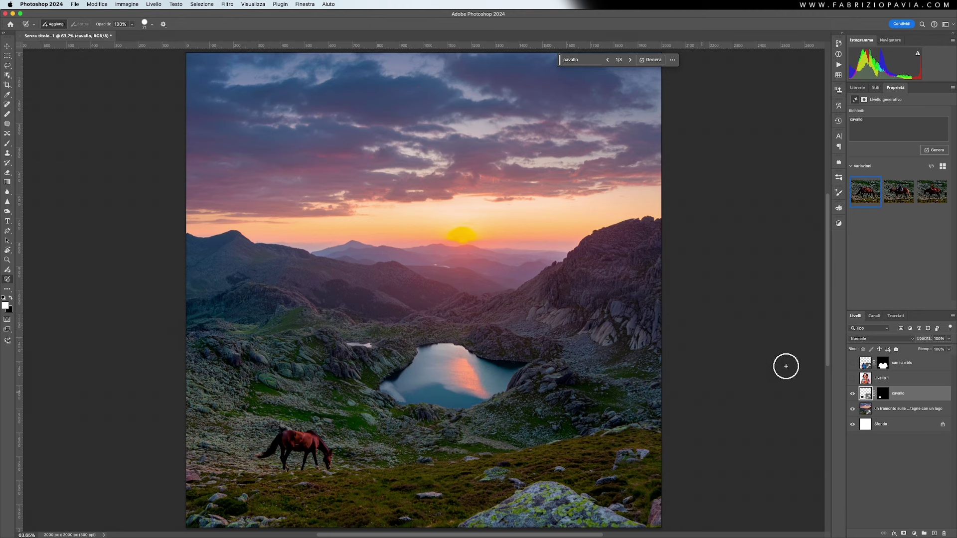
{"action": "left_click", "coordinate": [900, 193]}
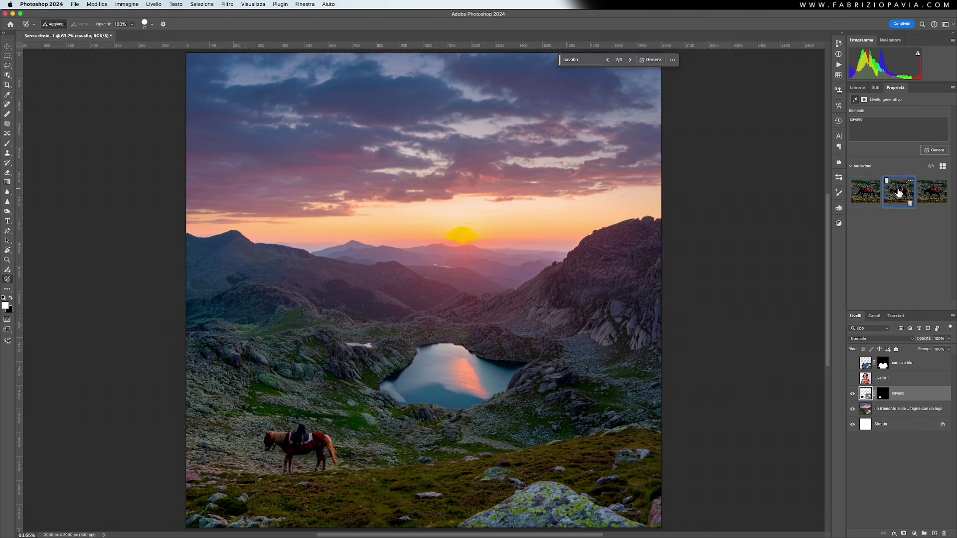
{"action": "left_click", "coordinate": [932, 192]}
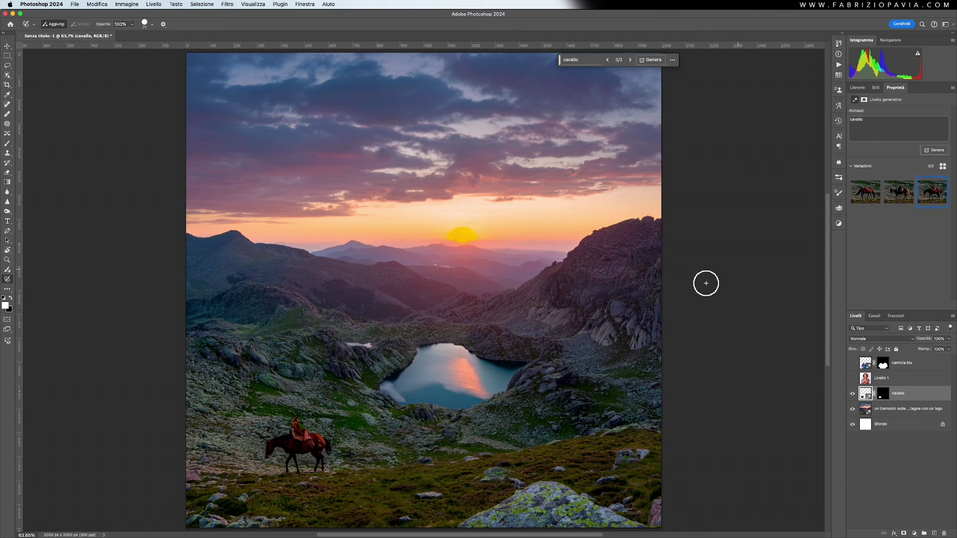